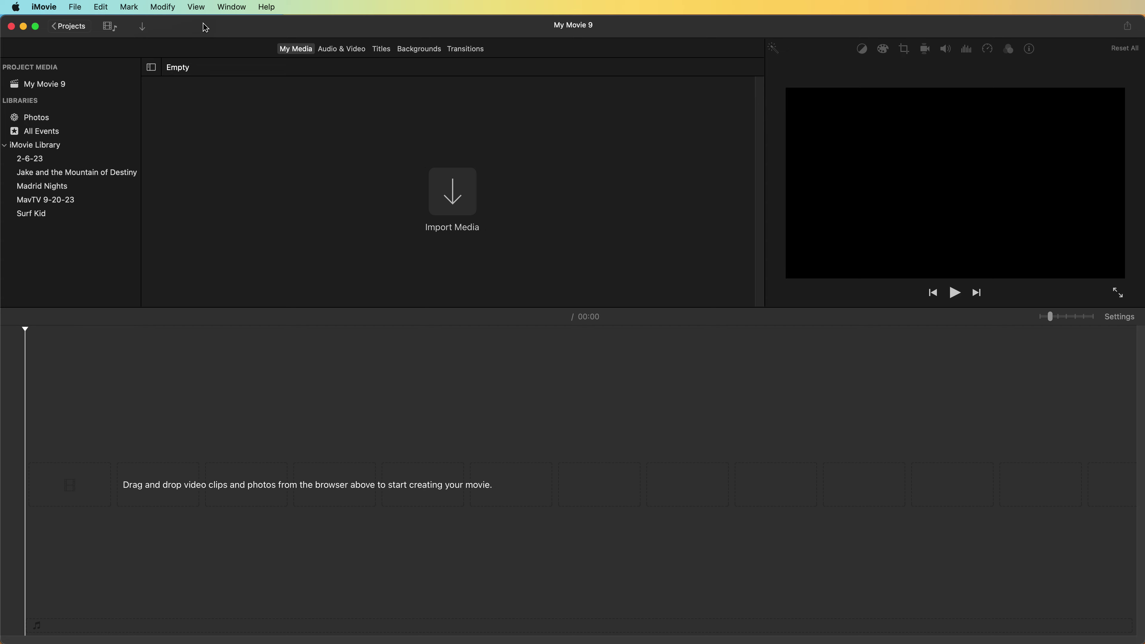
- Import IMG_0699.MOV from the desktop into the project media of My Movie 9
left_click(470, 198)
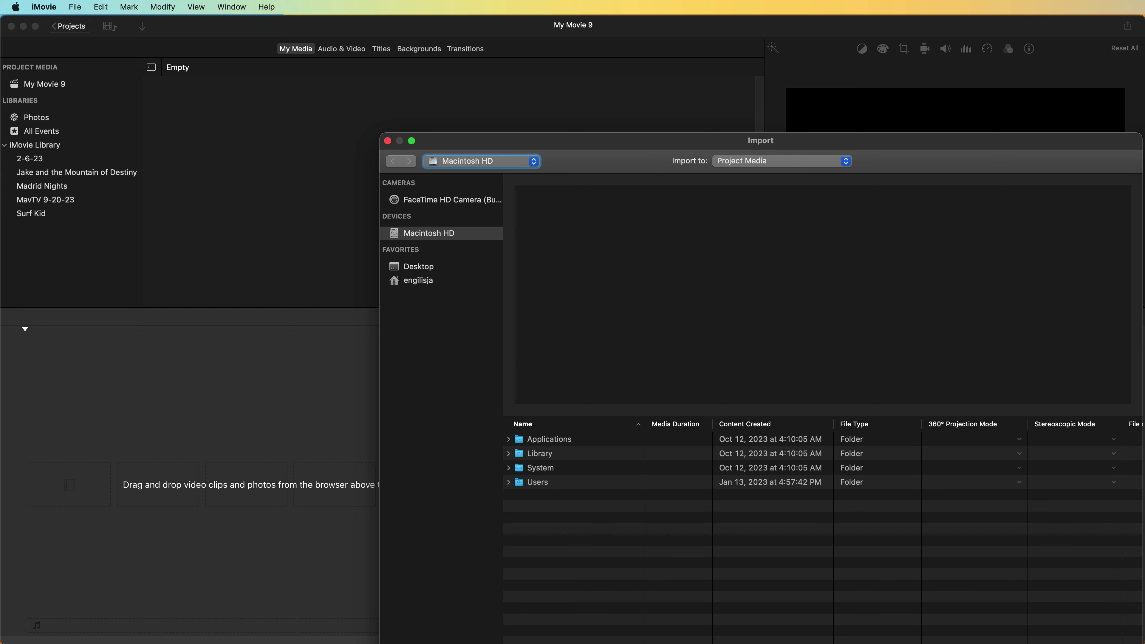
key("Escape")
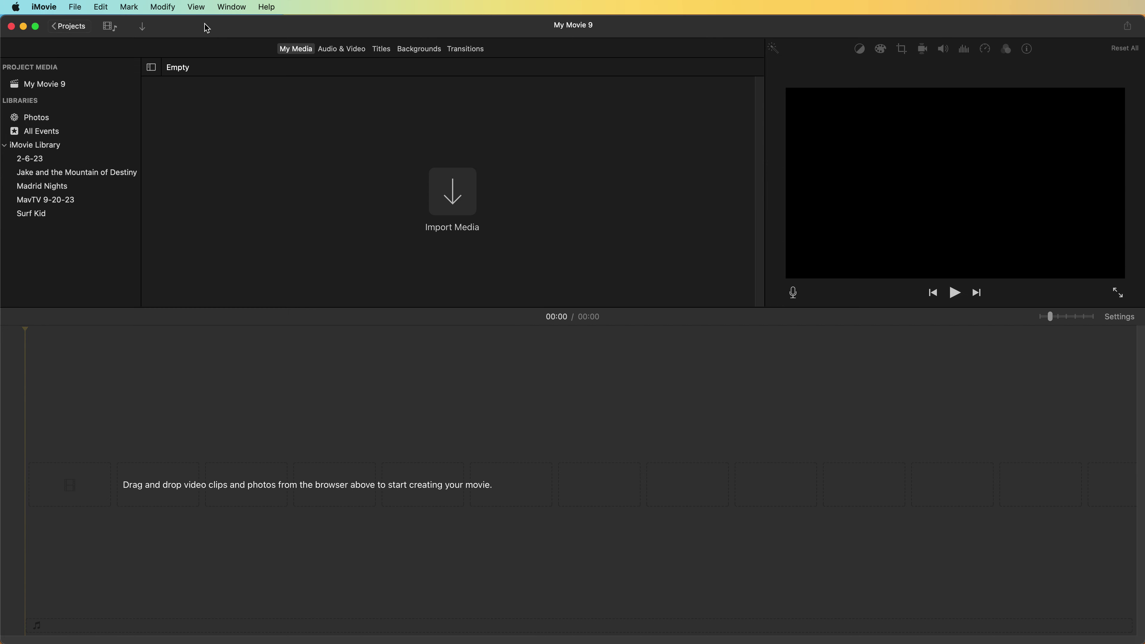
left_click_drag(206, 28, 576, 11)
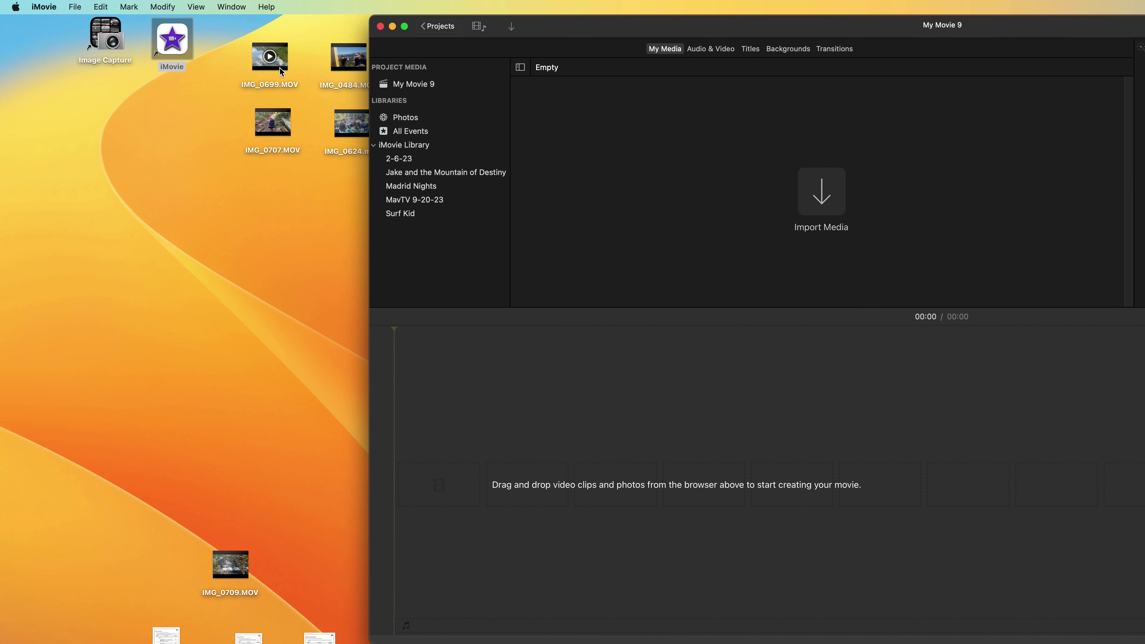
left_click(255, 51)
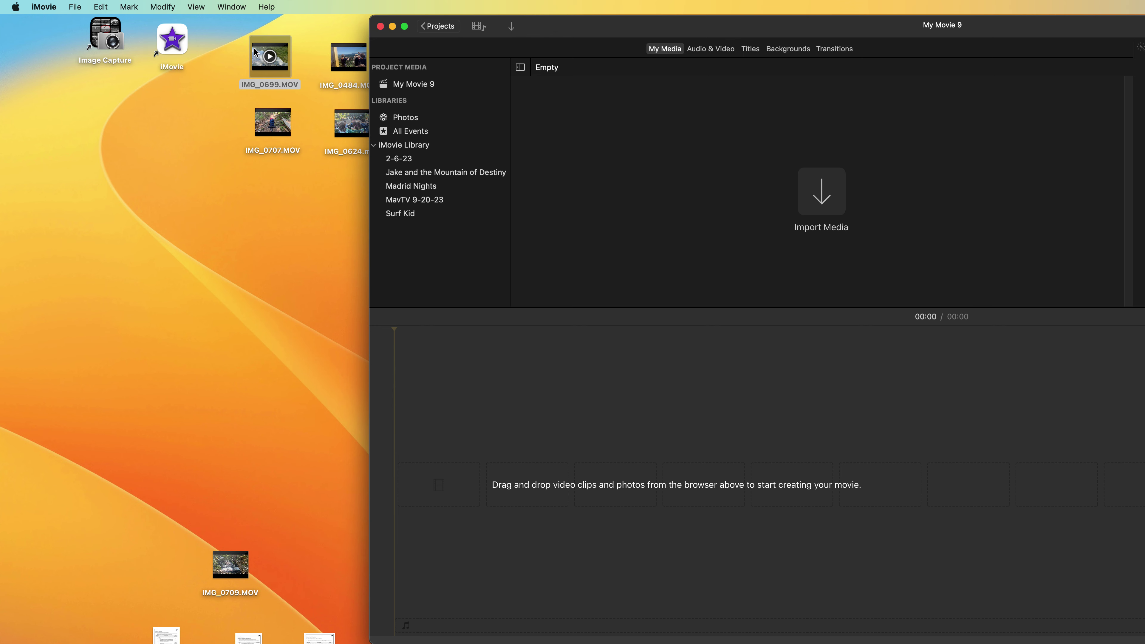
left_click(256, 51)
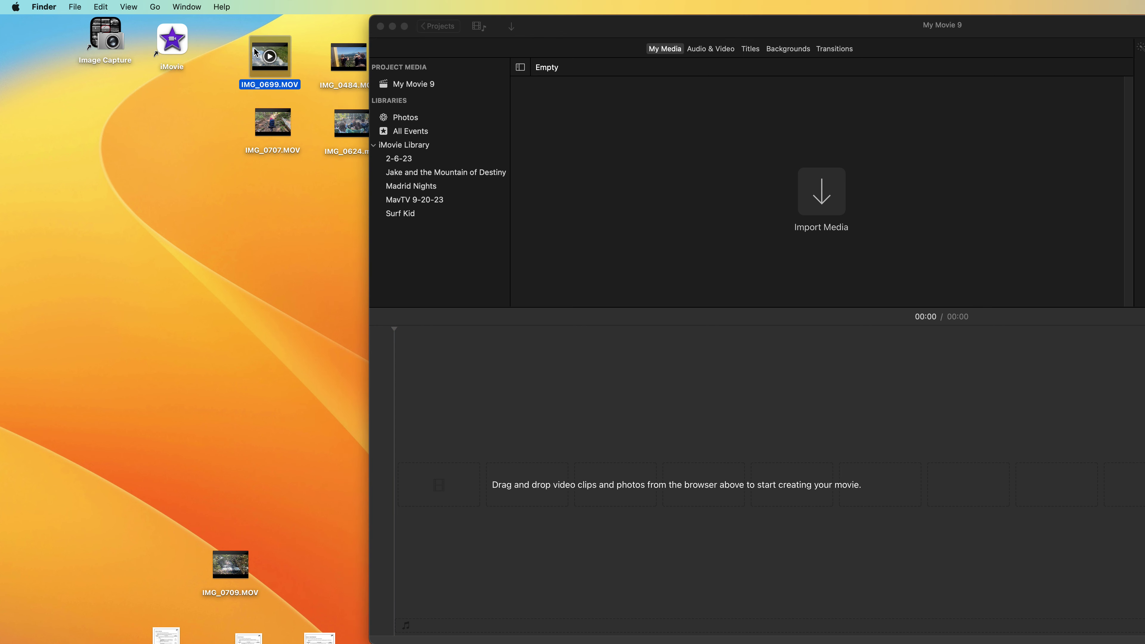
left_click(412, 87)
left_click(411, 88)
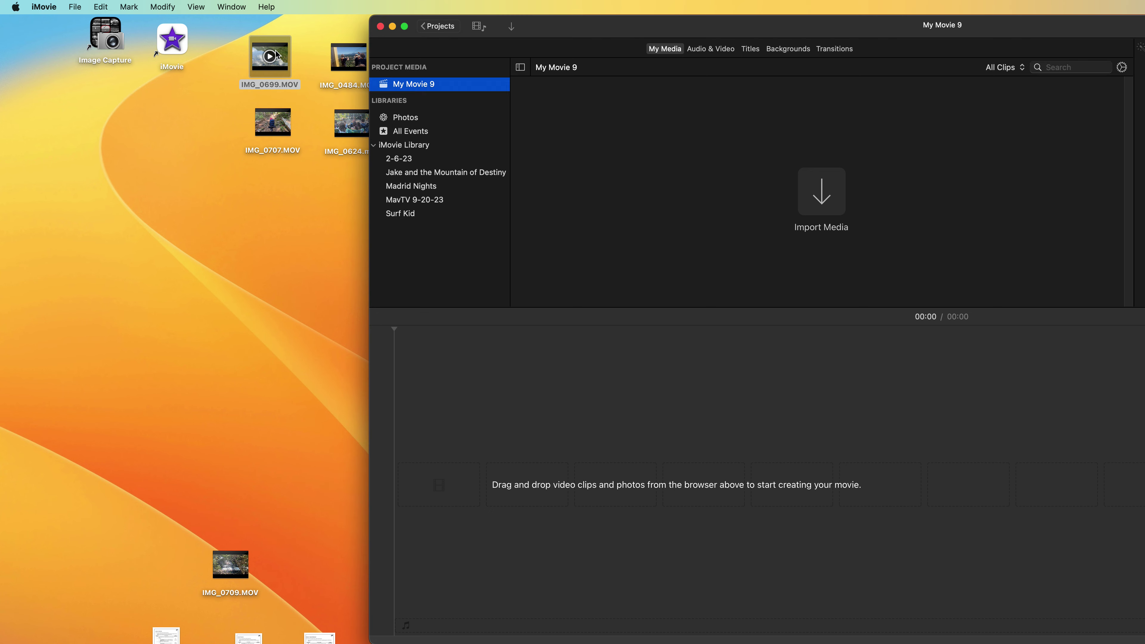
left_click_drag(279, 53, 693, 169)
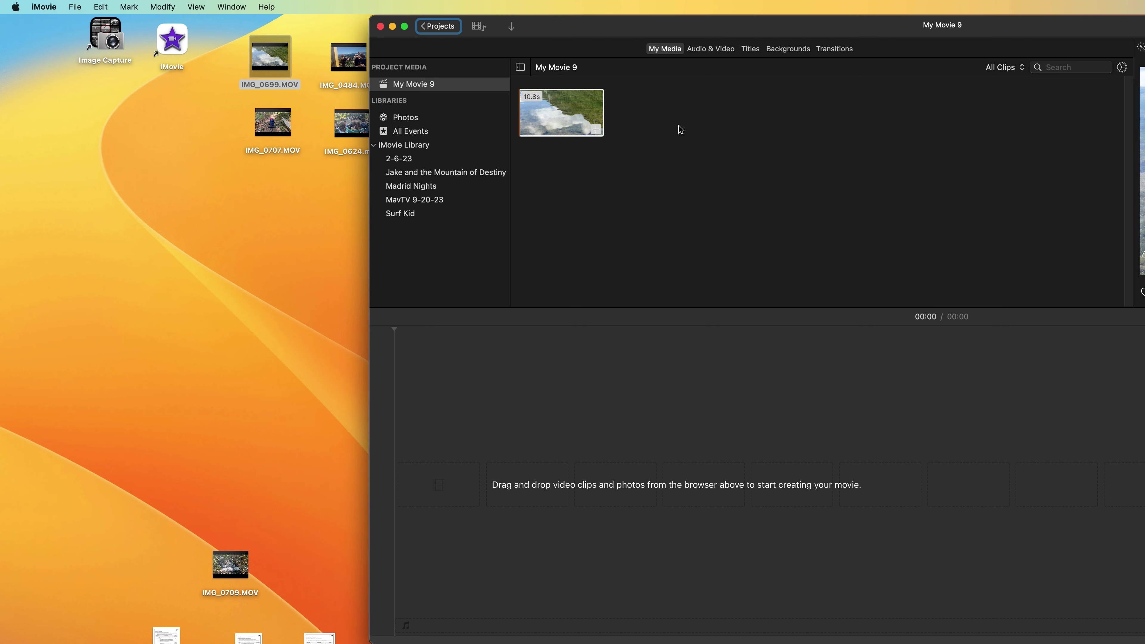
- Import the remaining desktop clips IMG_0484, IMG_0685, IMG_0758, IMG_0707 and IMG_0624 into the My Movie 9 media
left_click_drag(619, 24, 835, 41)
left_click_drag(568, 162, 811, 187)
left_click_drag(840, 43, 255, 5)
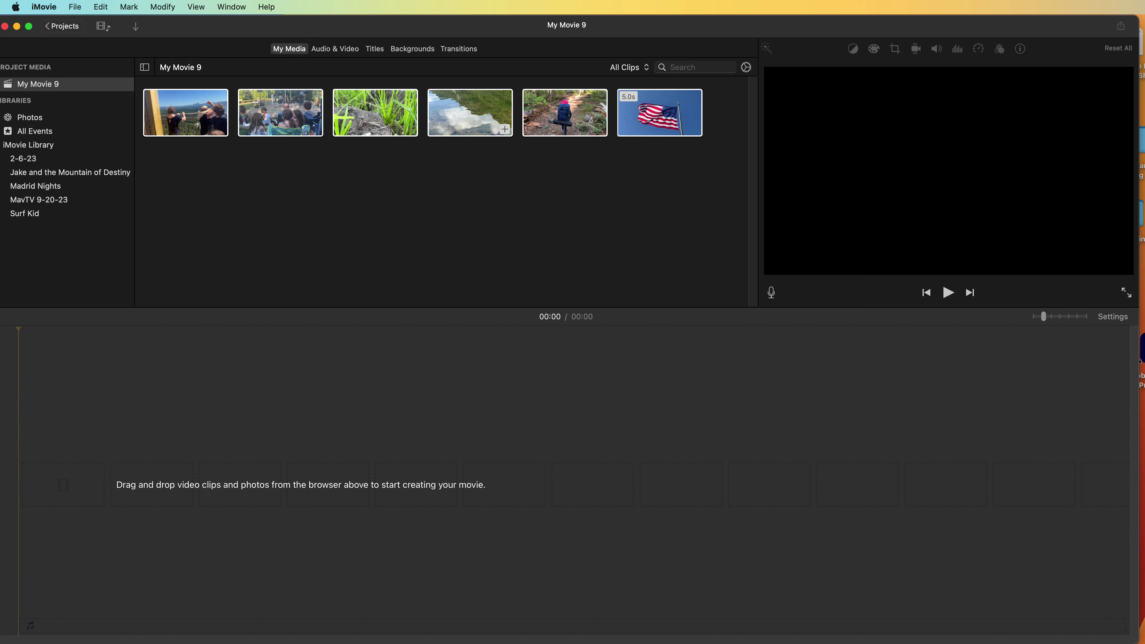
- Switch to Chrome, open the Epic music category on fesliyanstudios.com and preview the track Powerful
key("super+Tab")
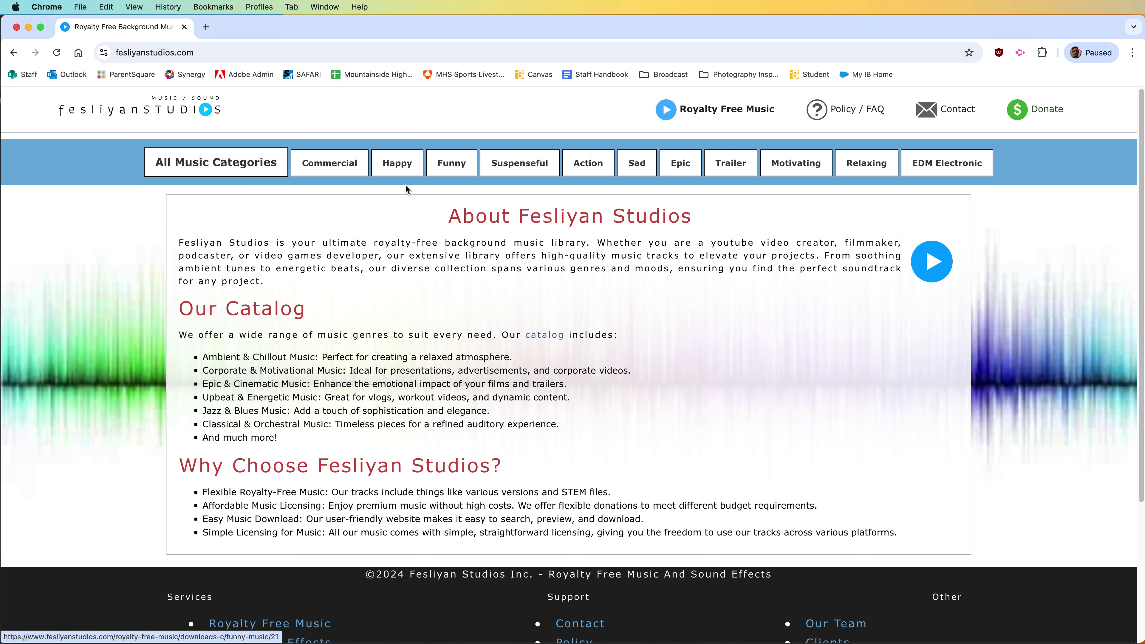
left_click(686, 165)
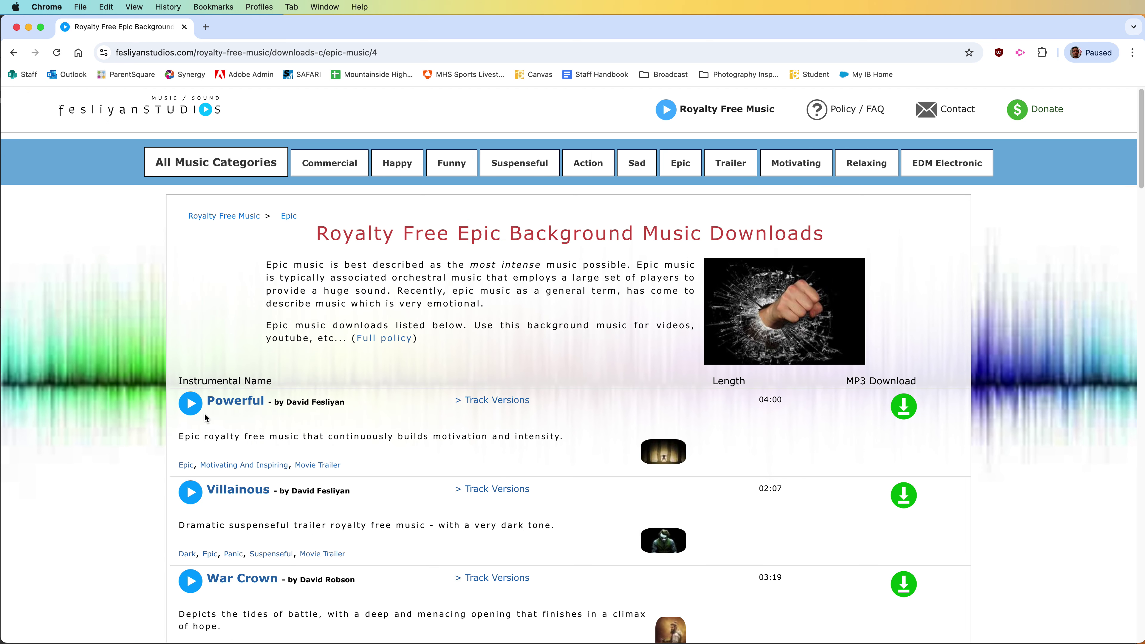
left_click(190, 404)
scroll(207, 271, "down", 7)
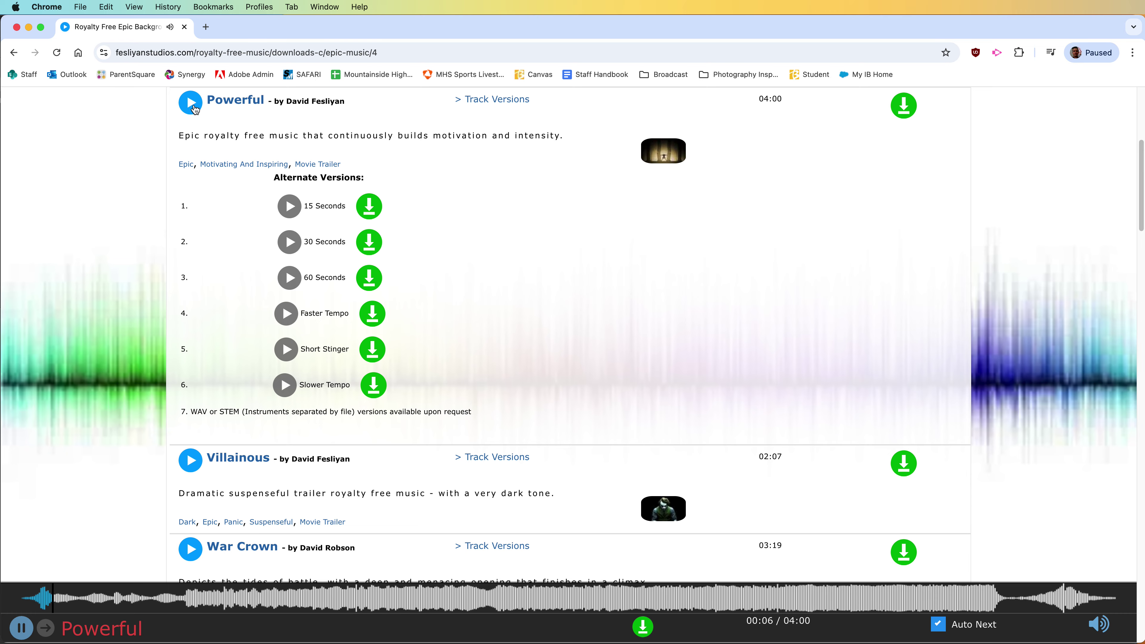
left_click(20, 628)
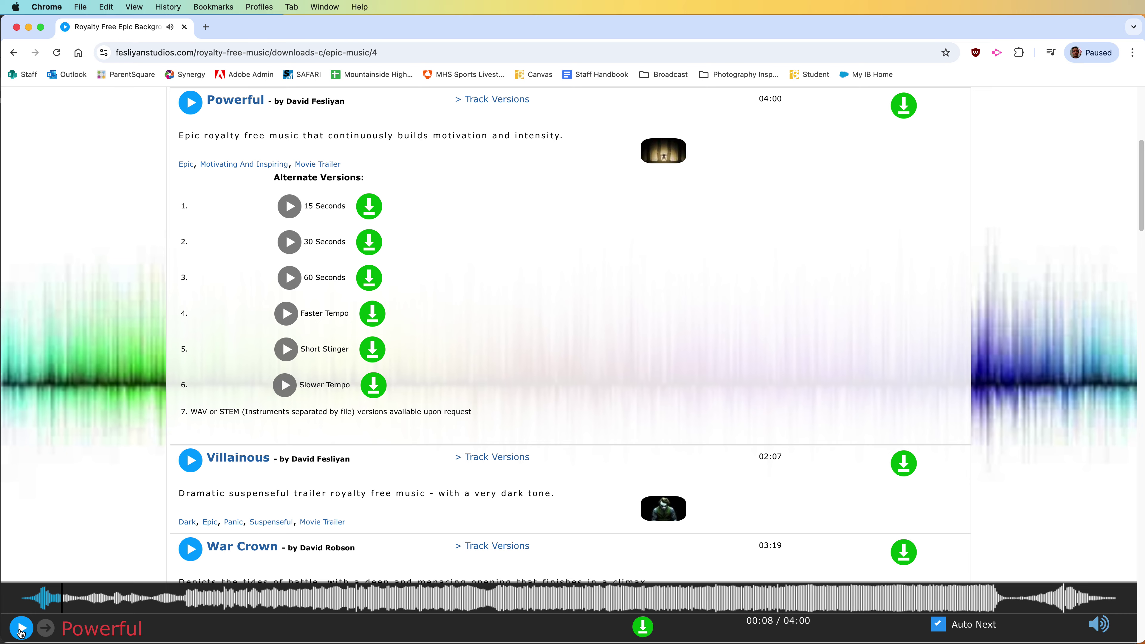
- Download the full version of the Powerful track to the Desktop and minimize the browser window
left_click(916, 98)
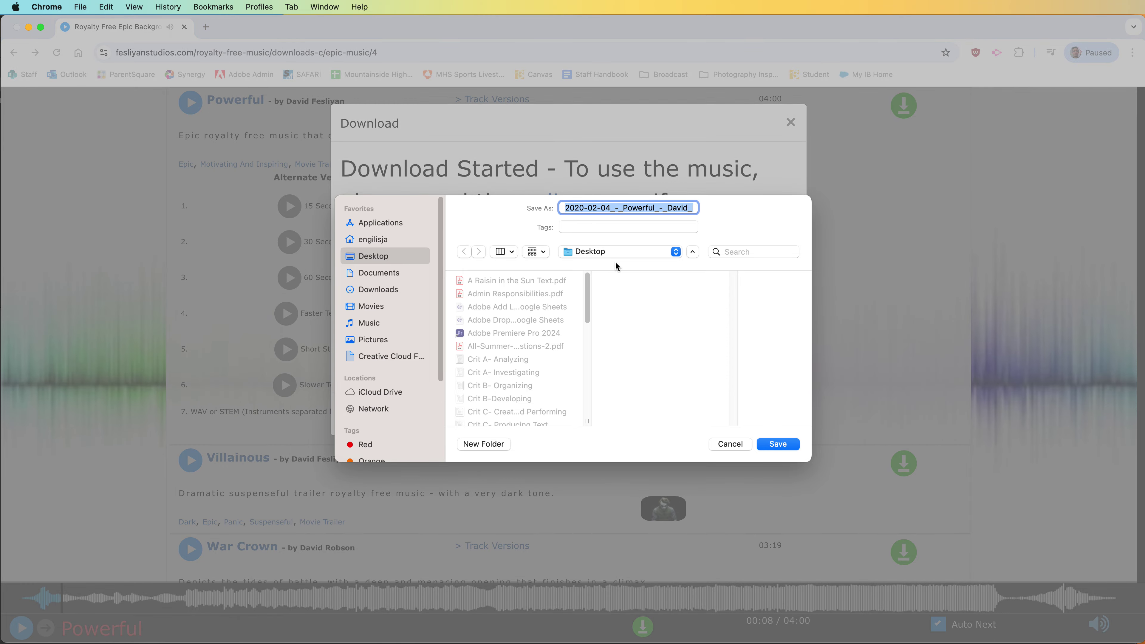
left_click(776, 444)
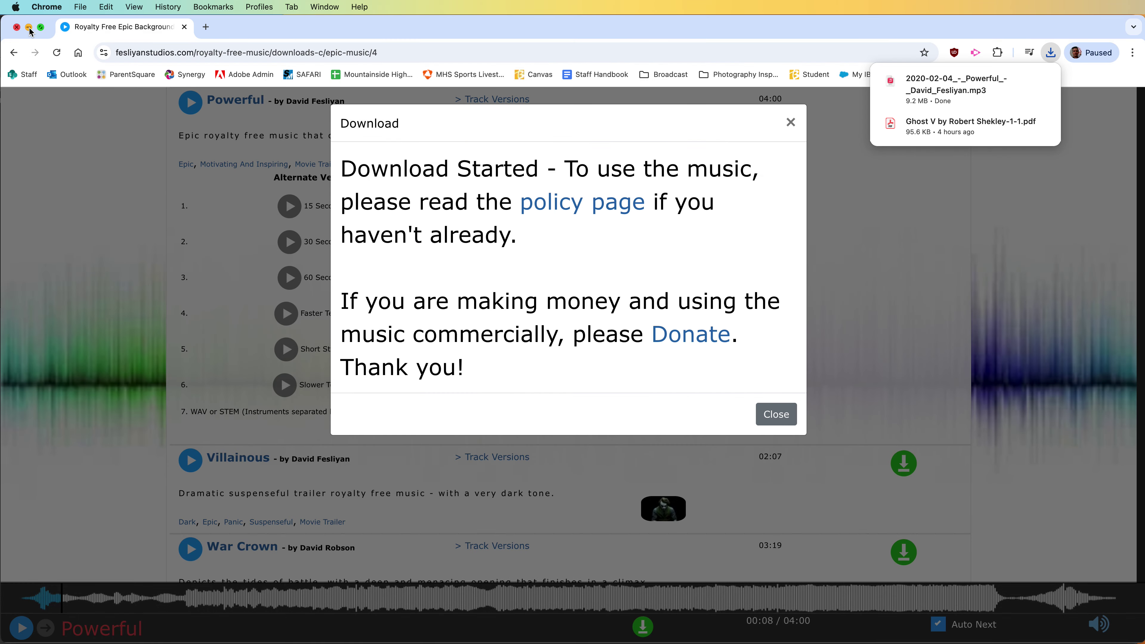
left_click(29, 27)
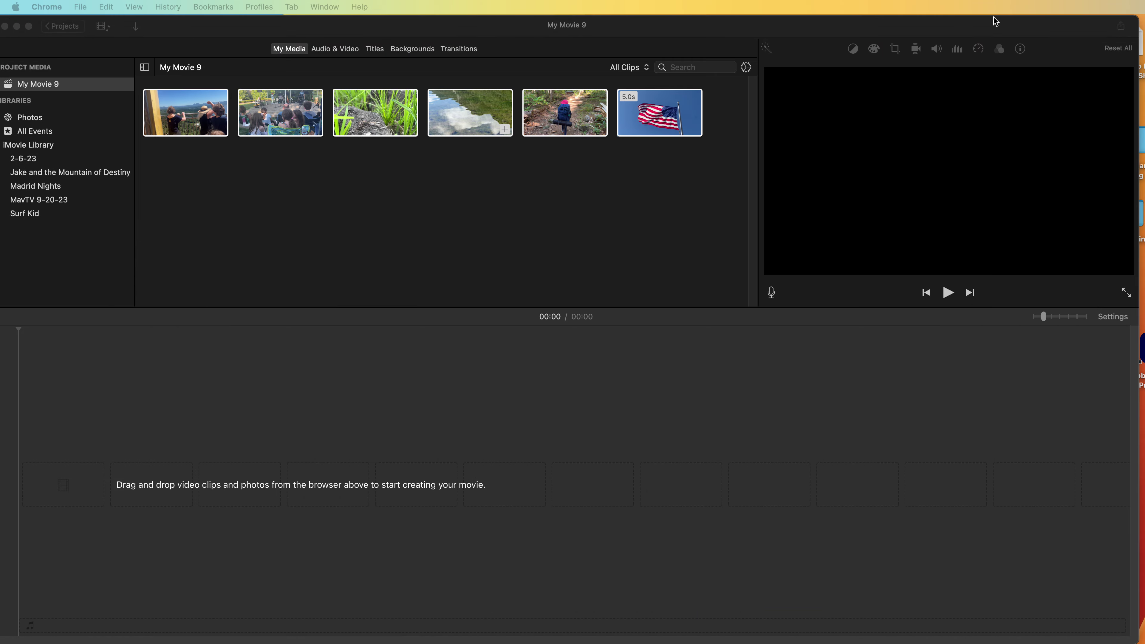
- Import the downloaded Powerful MP3 from the desktop into the My Movie 9 media
left_click_drag(1025, 29, 1031, 128)
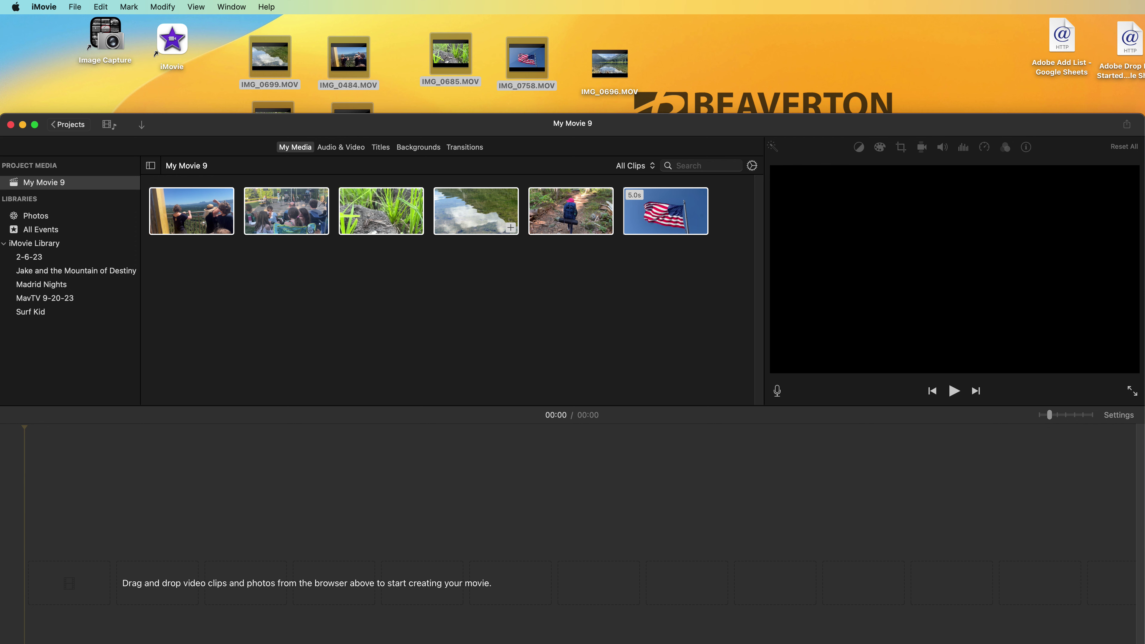
left_click_drag(803, 189, 489, 297)
left_click_drag(669, 123, 671, 26)
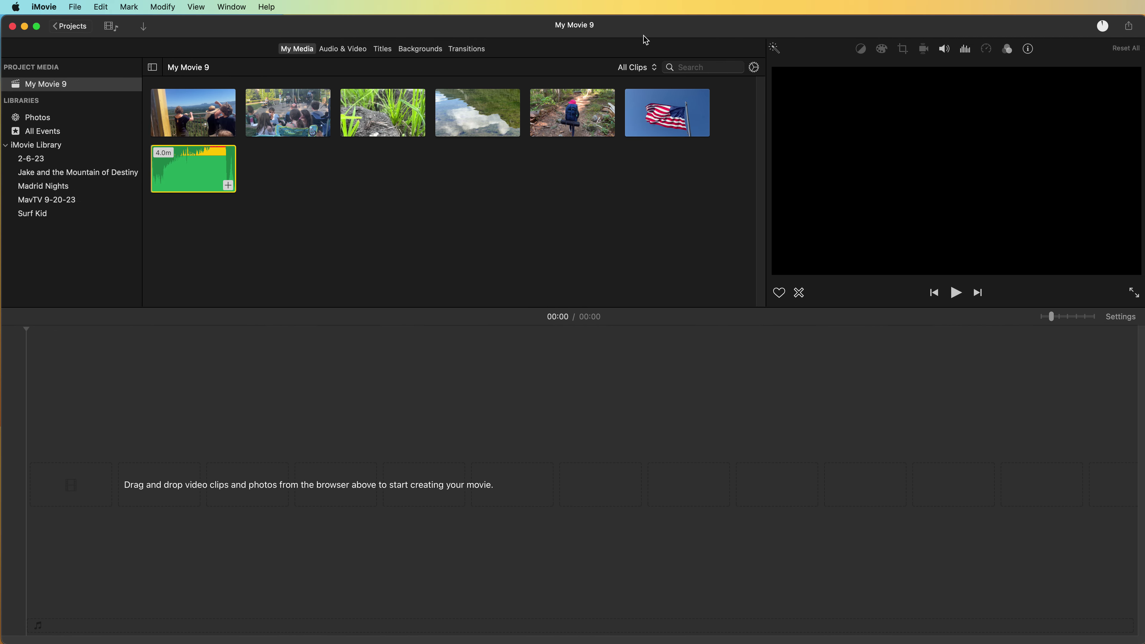
left_click(562, 313)
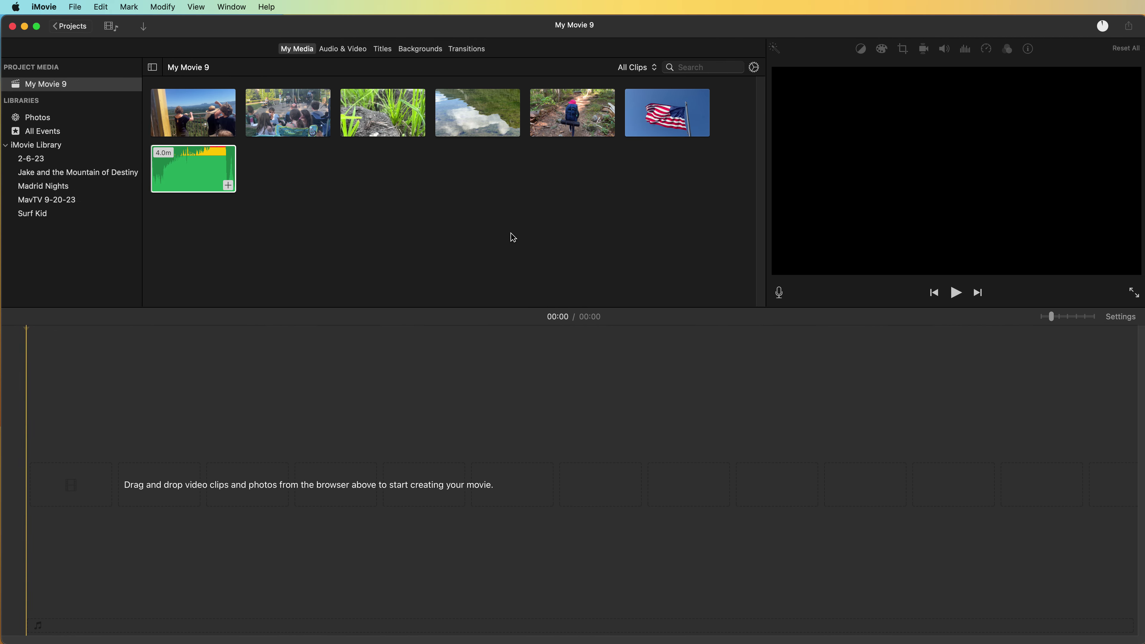
- Select about the first half of the 5.7 s mountain viewpoint clip and add that range to the empty timeline
left_click(348, 131)
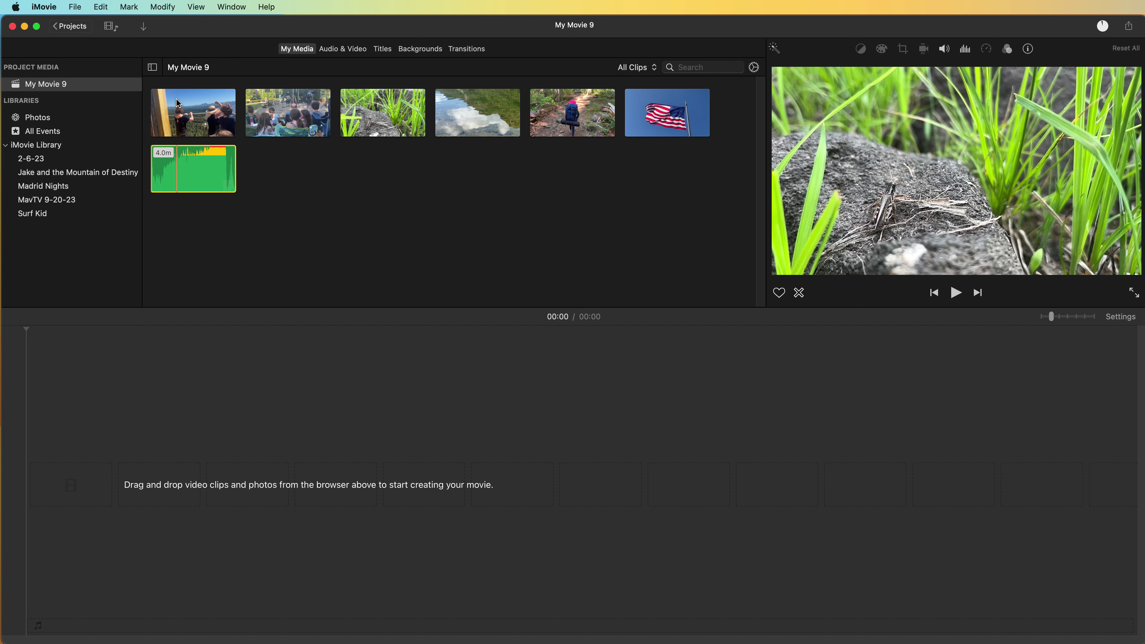
left_click(205, 178)
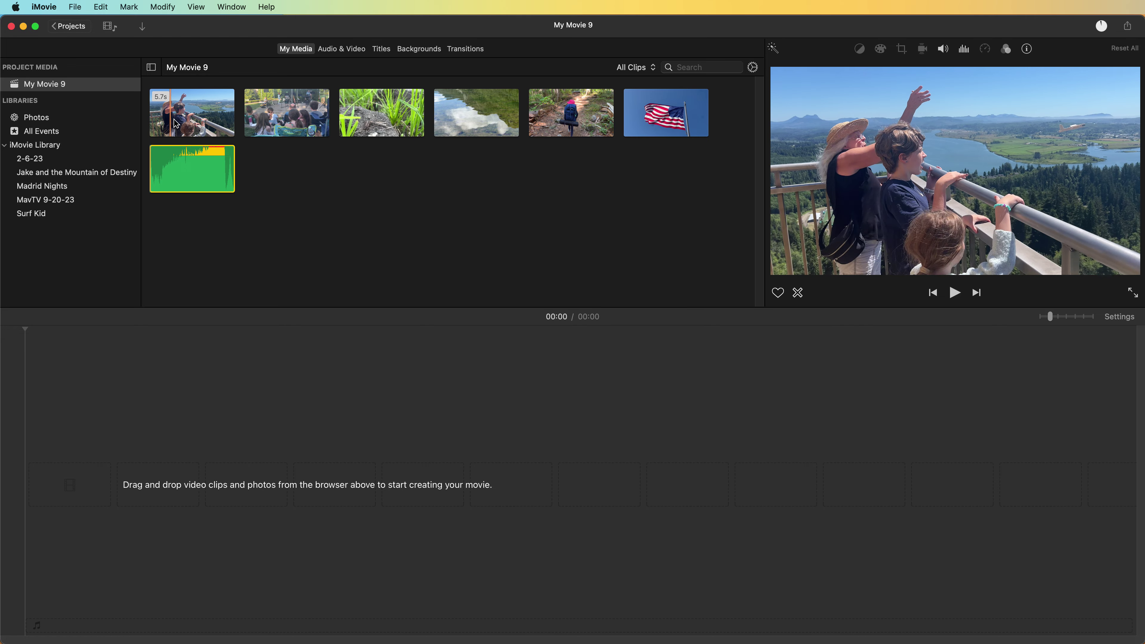
left_click(193, 124)
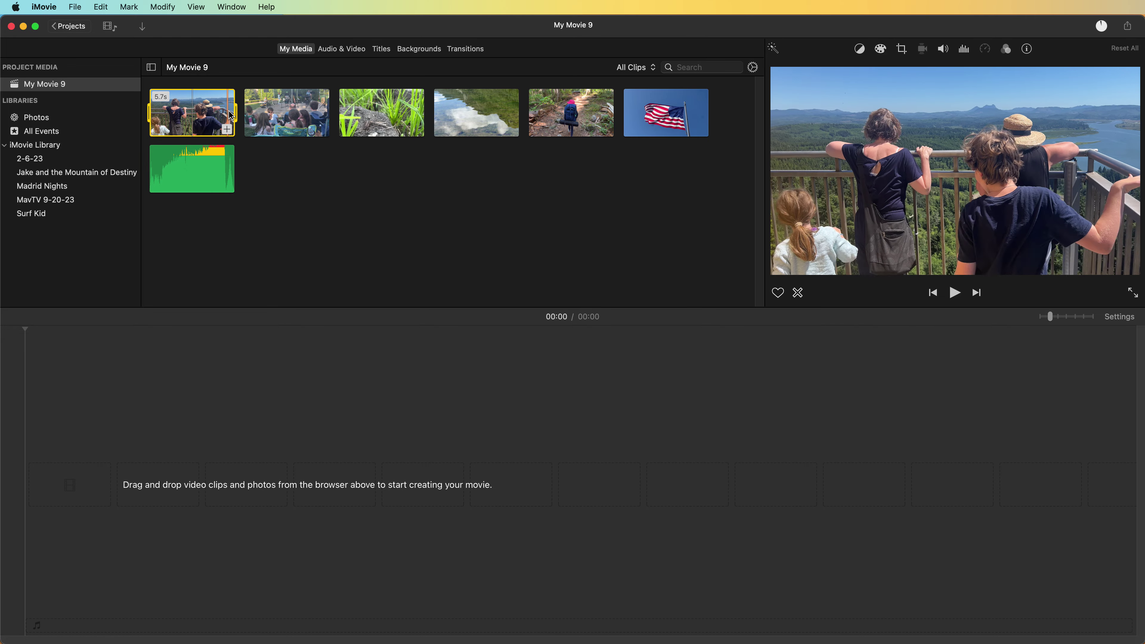
left_click_drag(234, 113, 230, 112)
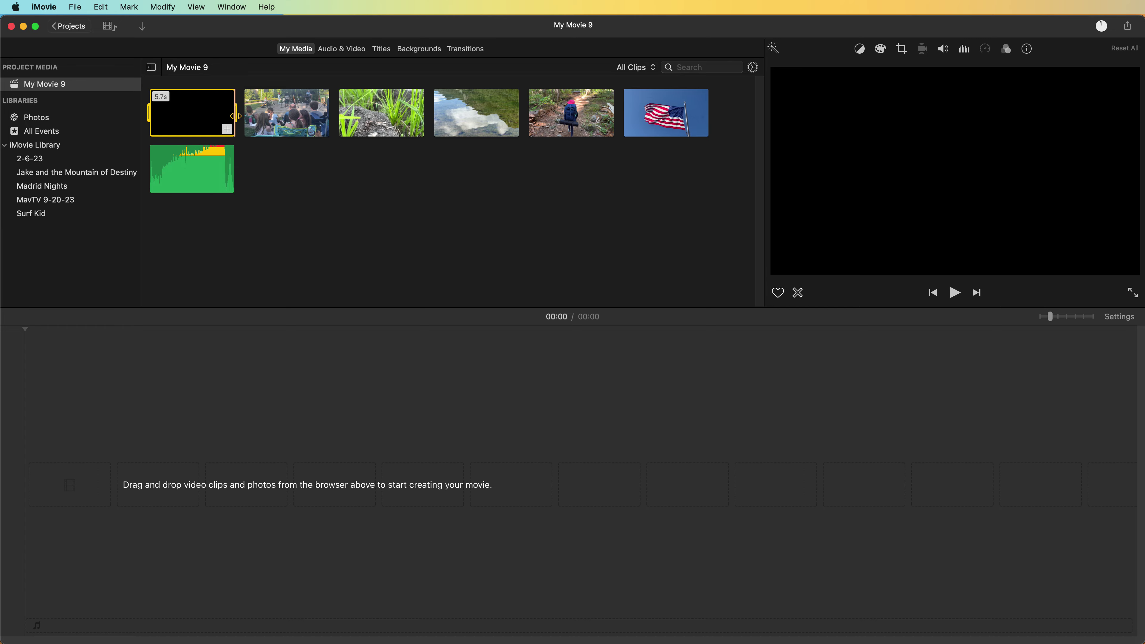
left_click_drag(235, 116, 82, 448)
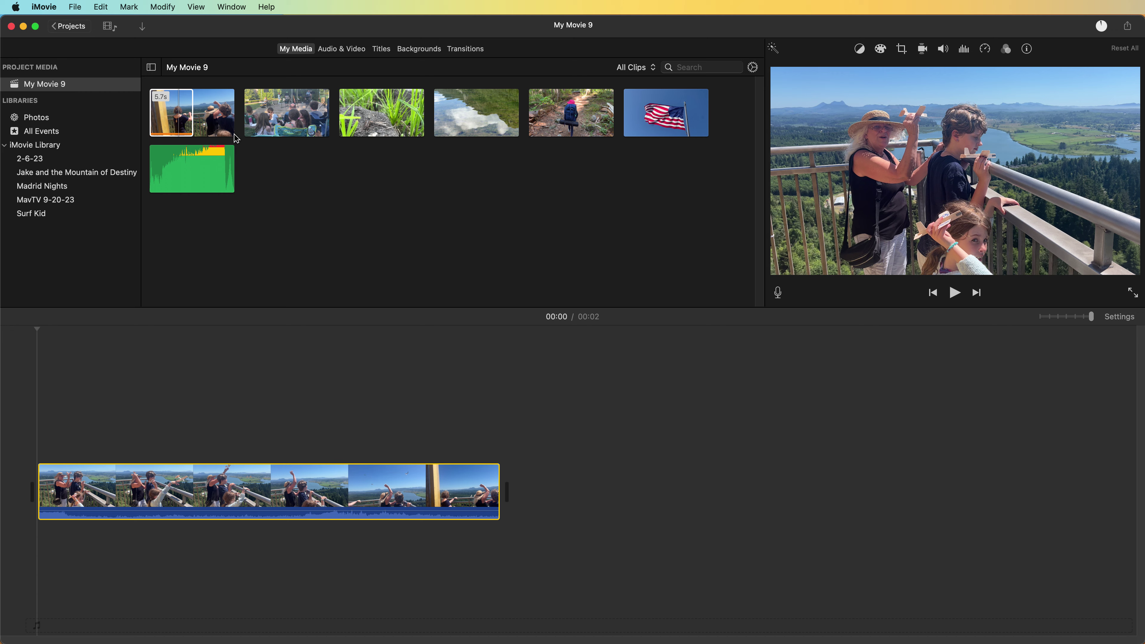
- Add the 24 s outdoor concert clip after the viewpoint clip and split it at about 00:04
left_click(235, 137)
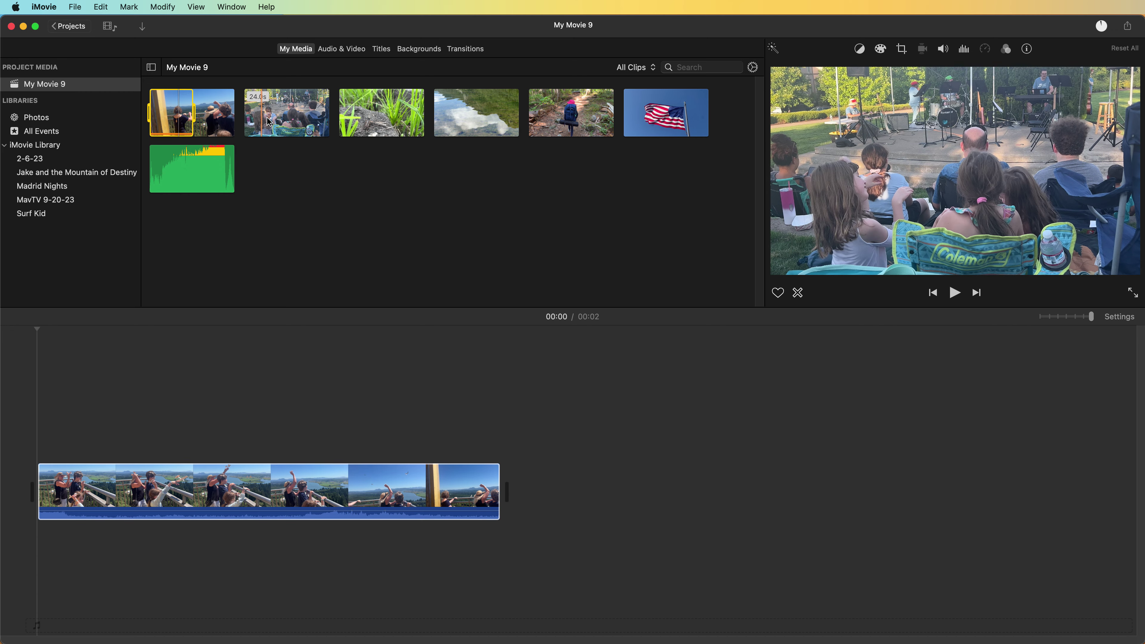
left_click_drag(280, 119, 519, 488)
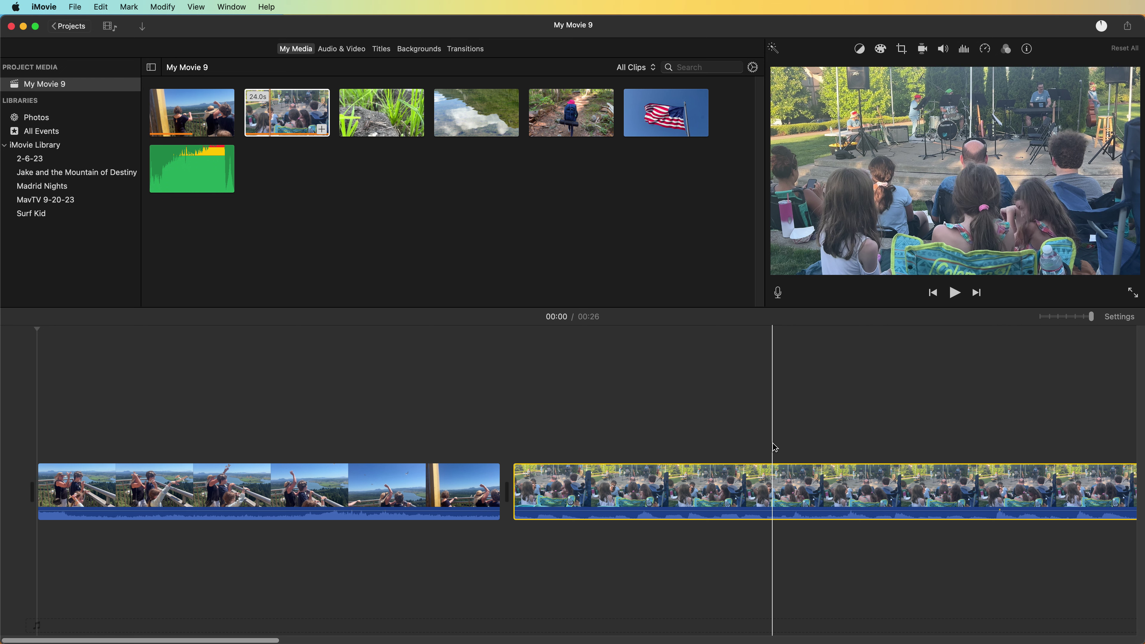
left_click(747, 452)
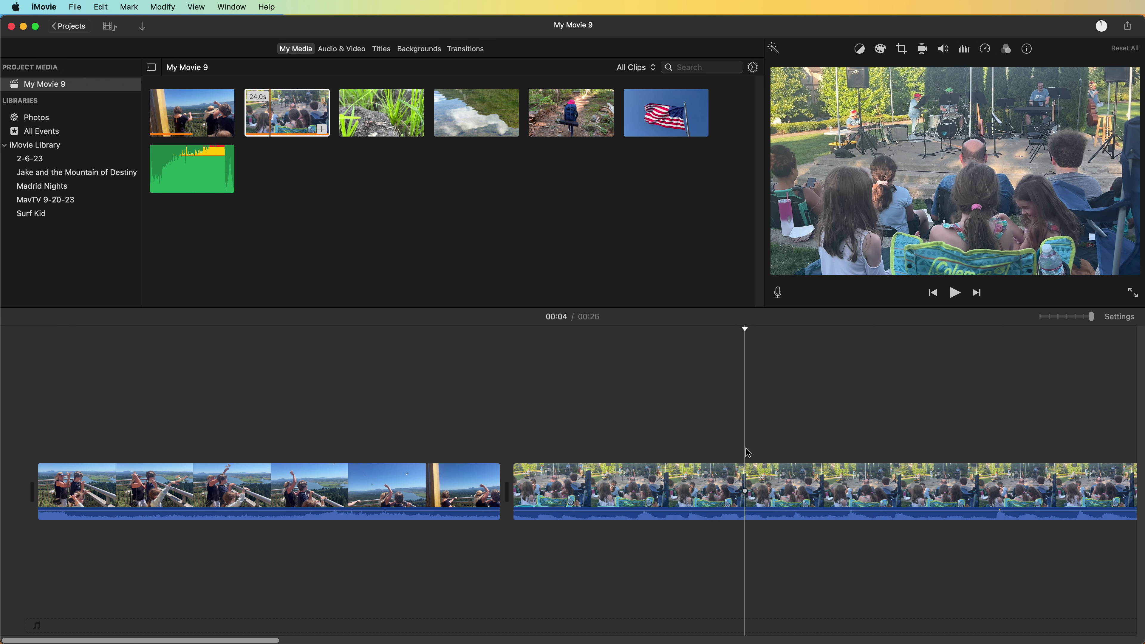
right_click(746, 484)
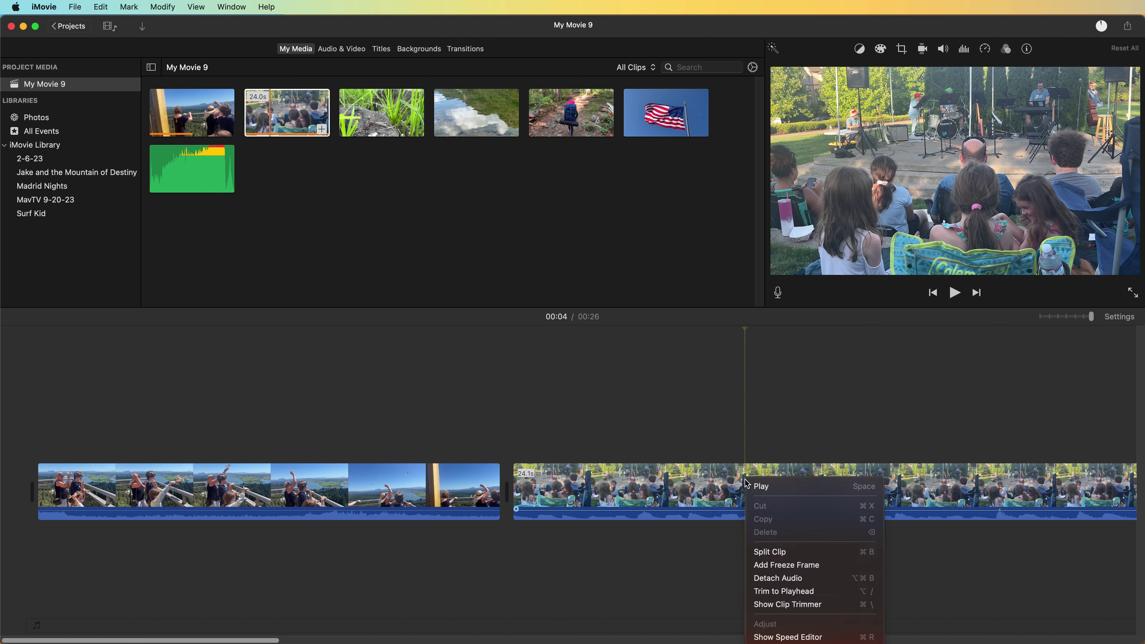
left_click(782, 551)
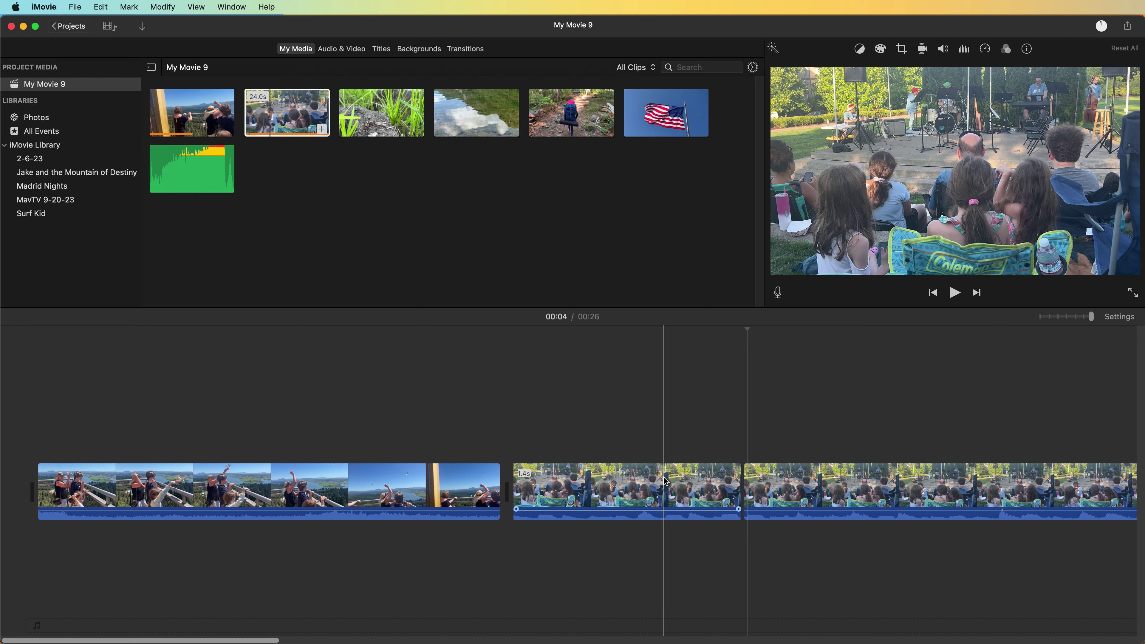
- Move the short first piece of the concert clip to the movie's start and delete its long remaining piece
left_click_drag(656, 471, 180, 472)
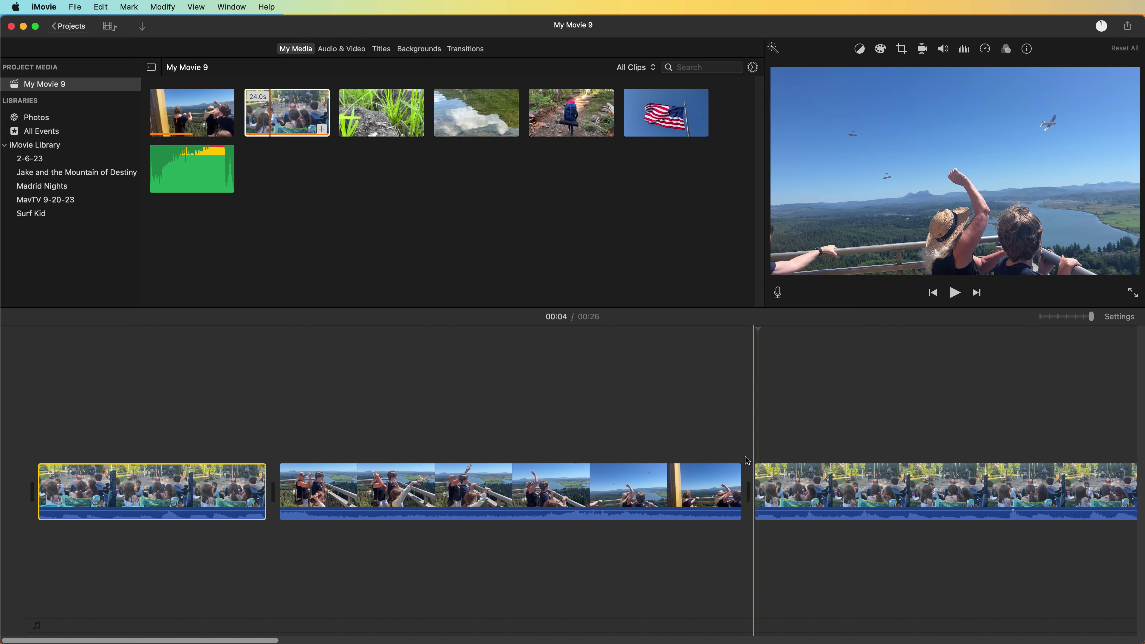
left_click(813, 482)
key("Delete")
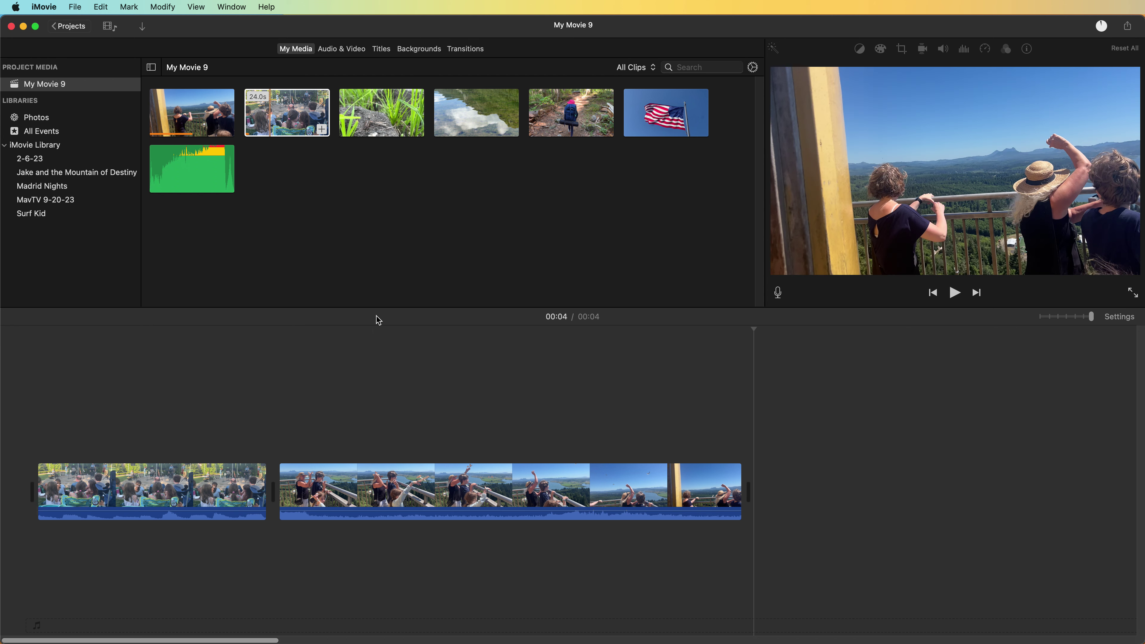
- Add the Powerful music track beneath the video clips, starting at the beginning of the timeline
left_click(387, 491)
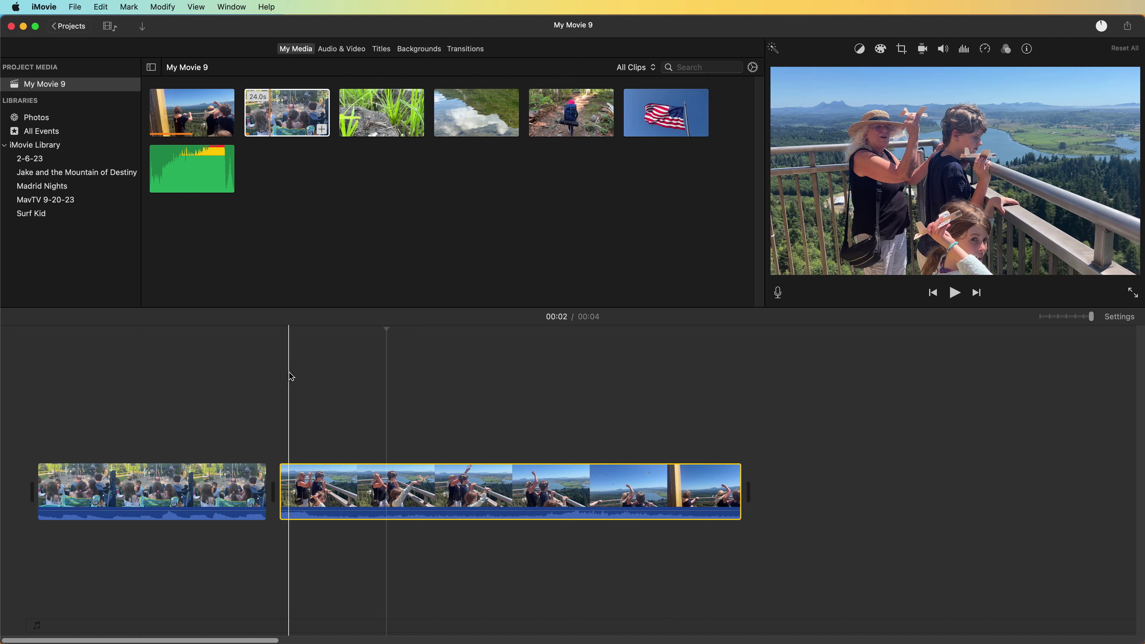
left_click_drag(195, 178, 42, 552)
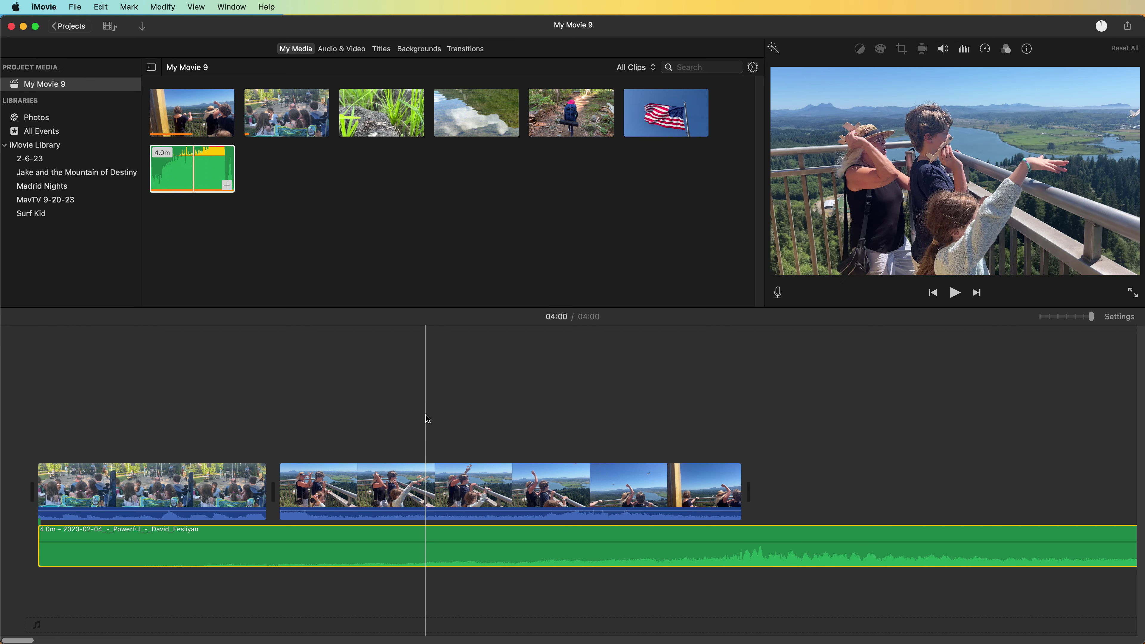
left_click_drag(387, 512, 389, 507)
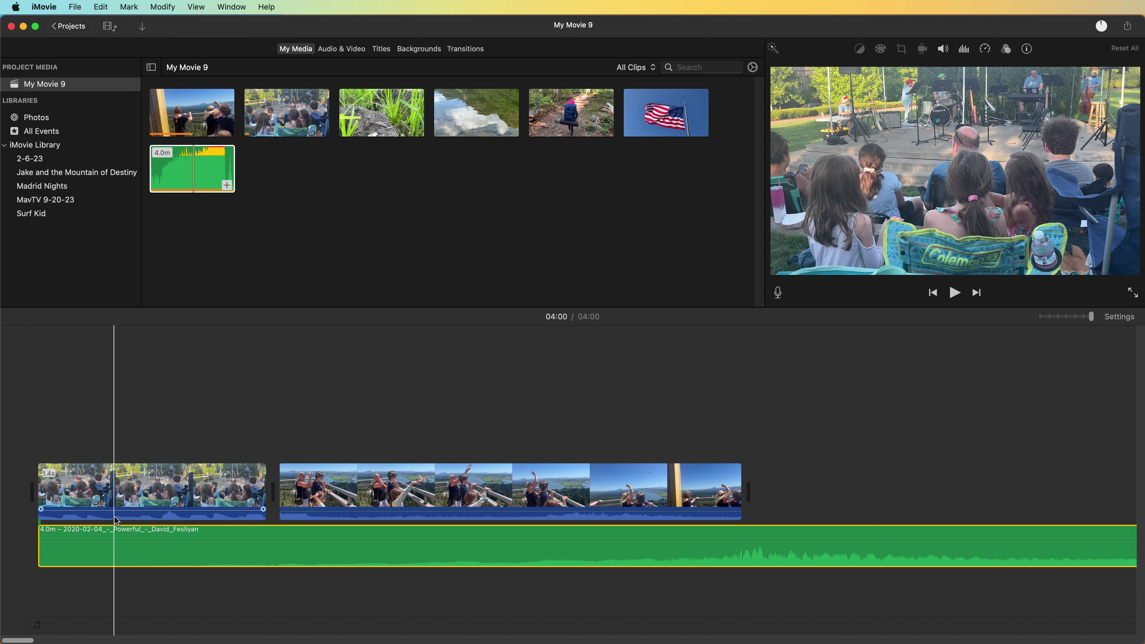
- Trim about 2 seconds off the beginning of the music track and align it with the movie's start
left_click_drag(36, 544, 471, 543)
left_click_drag(781, 543, 348, 543)
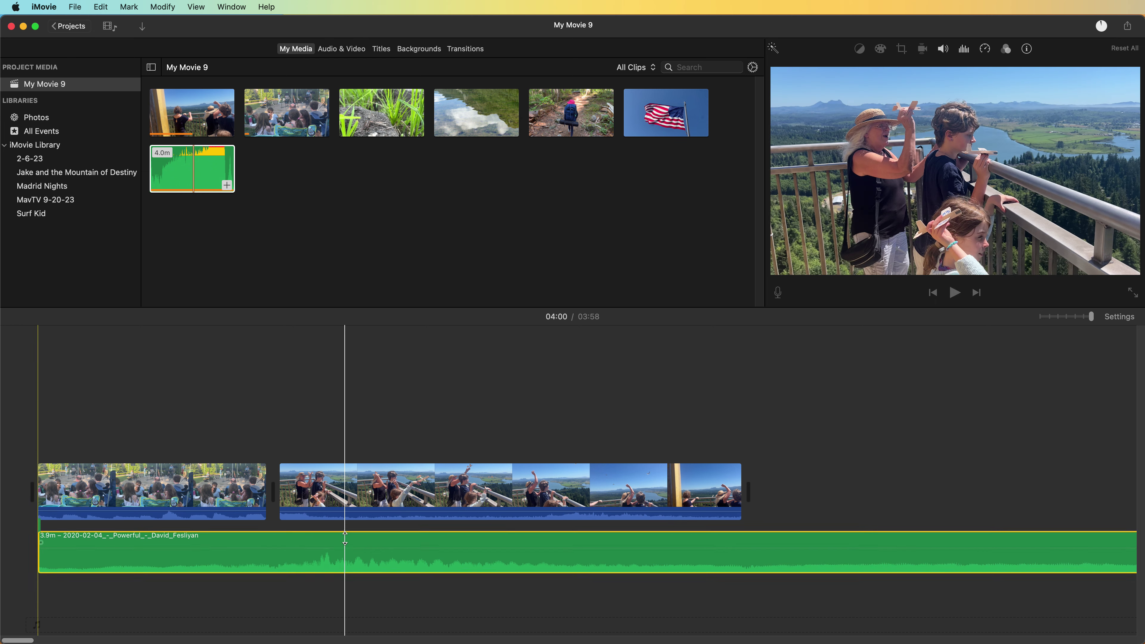
- Add two volume keyframes near the start of the music track and lower the first one to the bottom for a fade-in
left_click(69, 542, "alt")
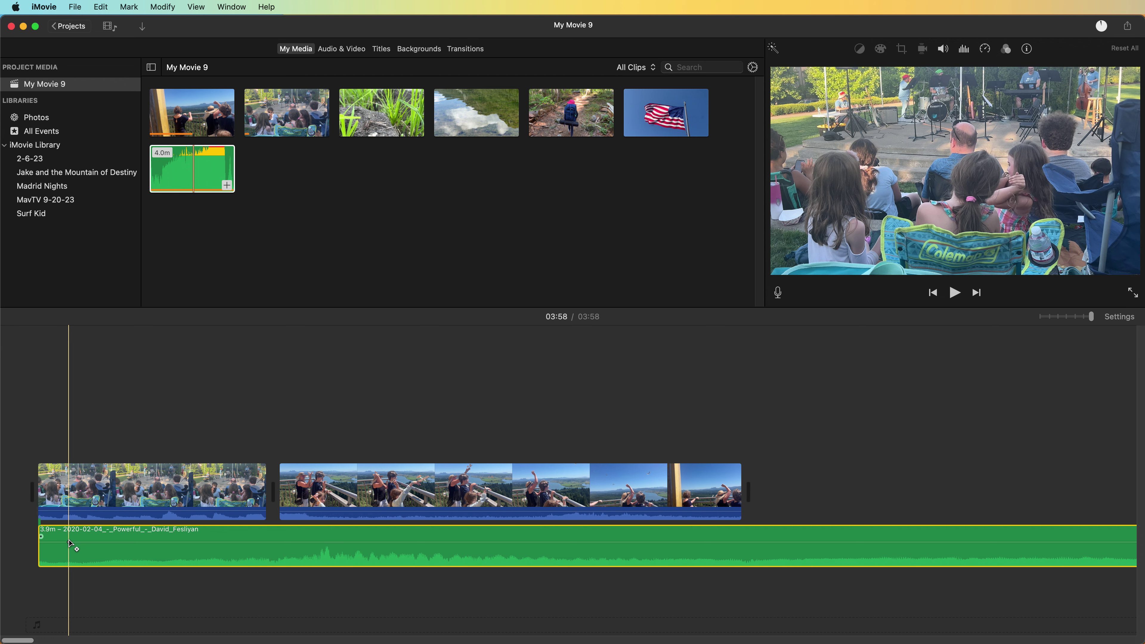
left_click(107, 542, "alt")
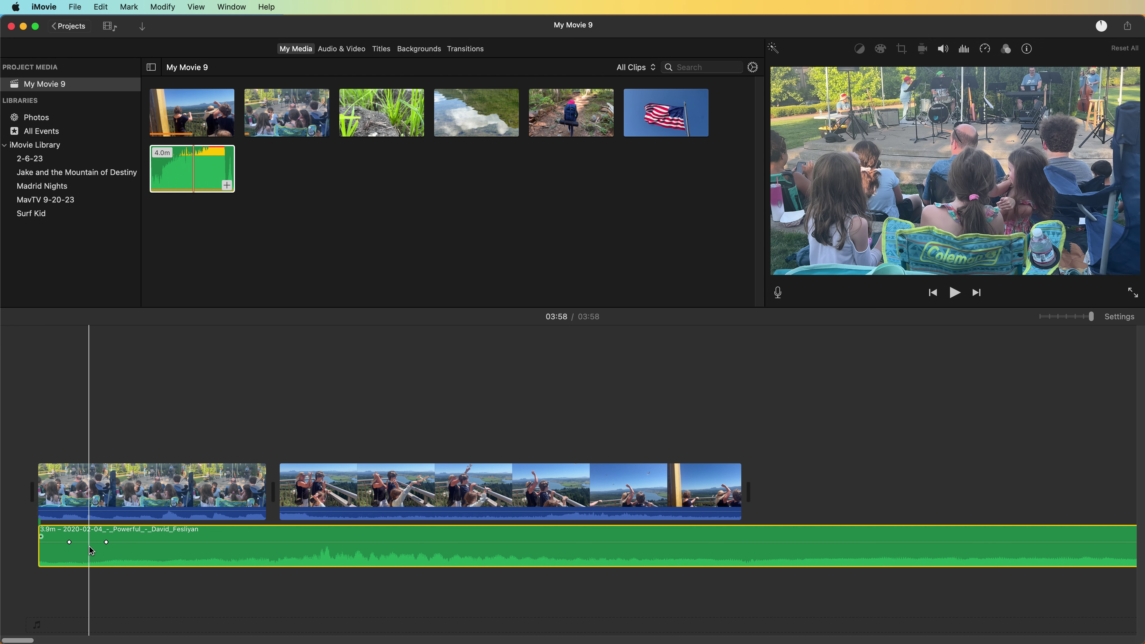
left_click_drag(70, 543, 64, 565)
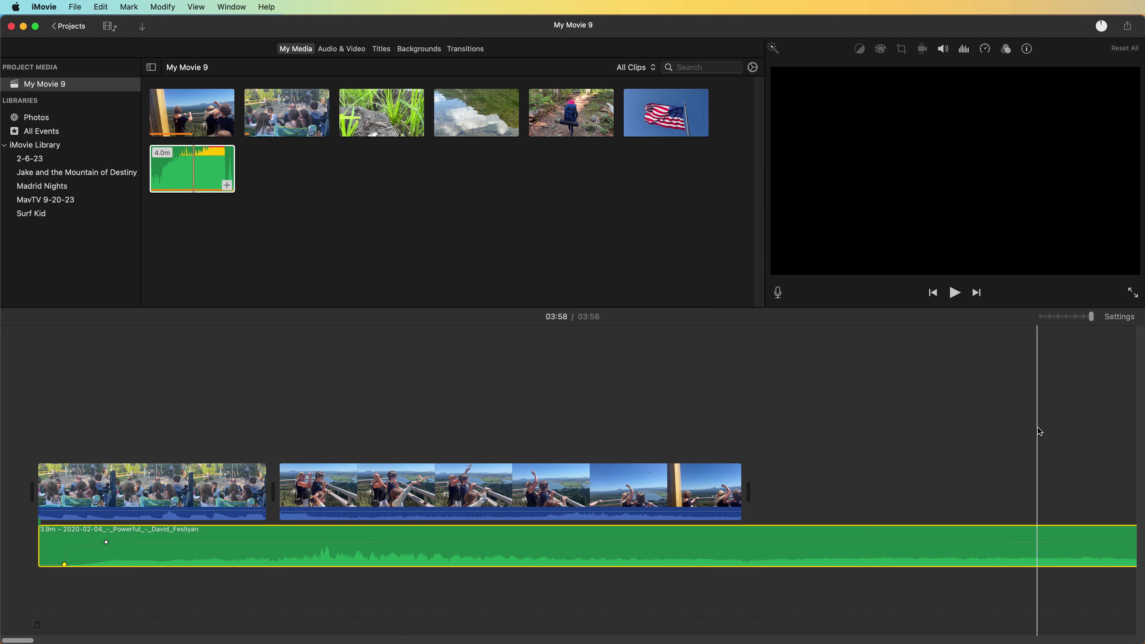
- Browse the Music, Apple TV and Sound Effects sources for audio and select the Impact Prelude song in Music
left_click_drag(1092, 318, 1060, 328)
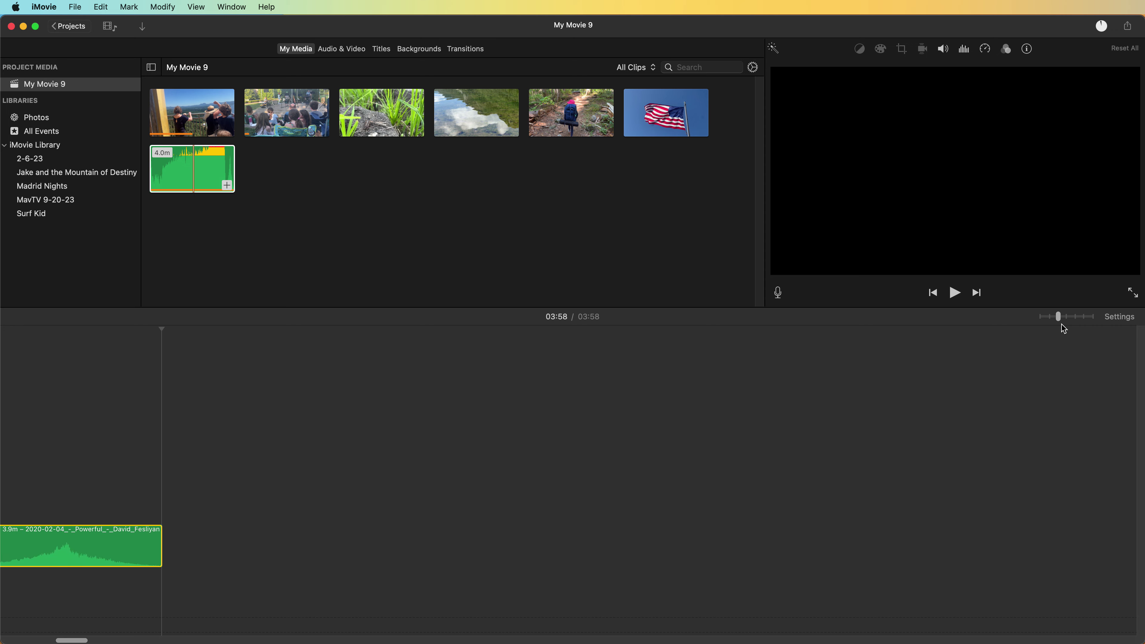
left_click_drag(68, 638, 2, 639)
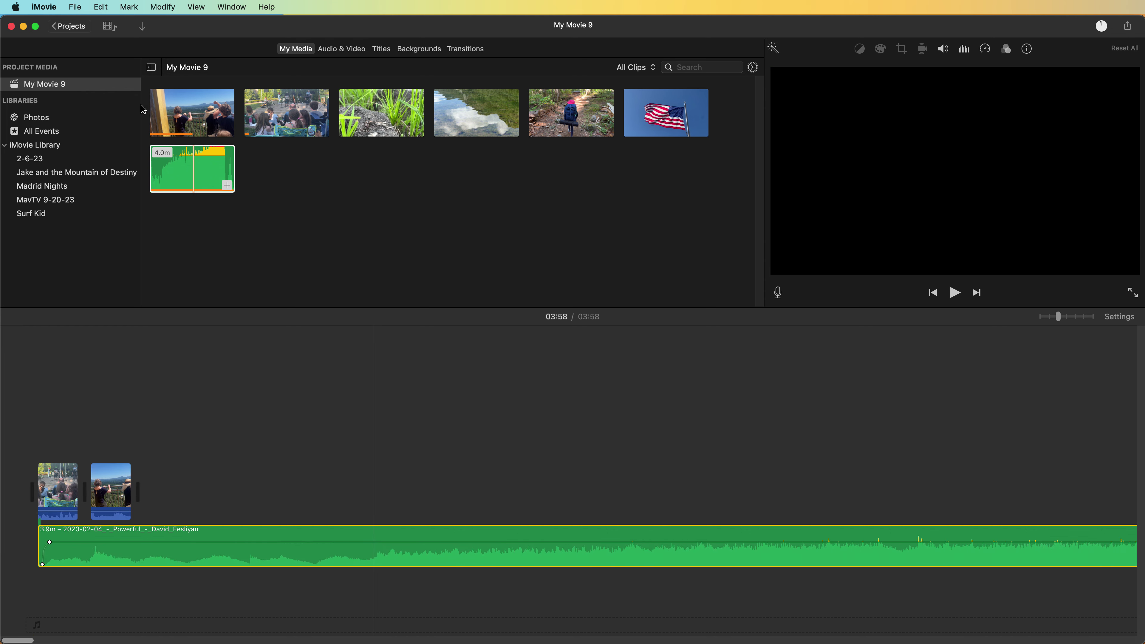
left_click(345, 50)
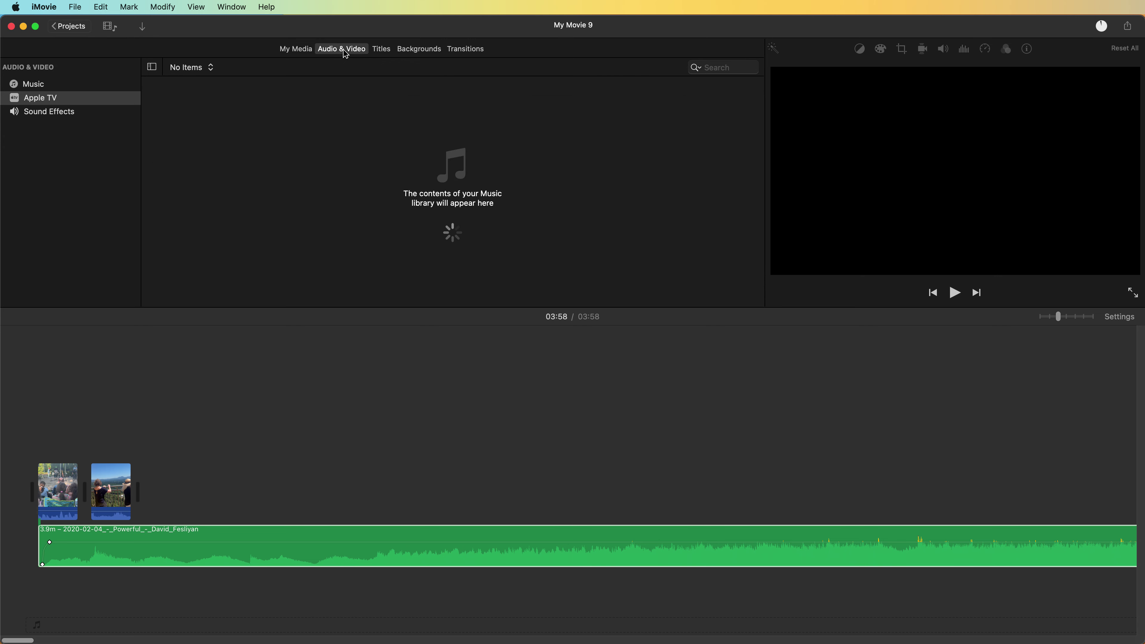
left_click(48, 85)
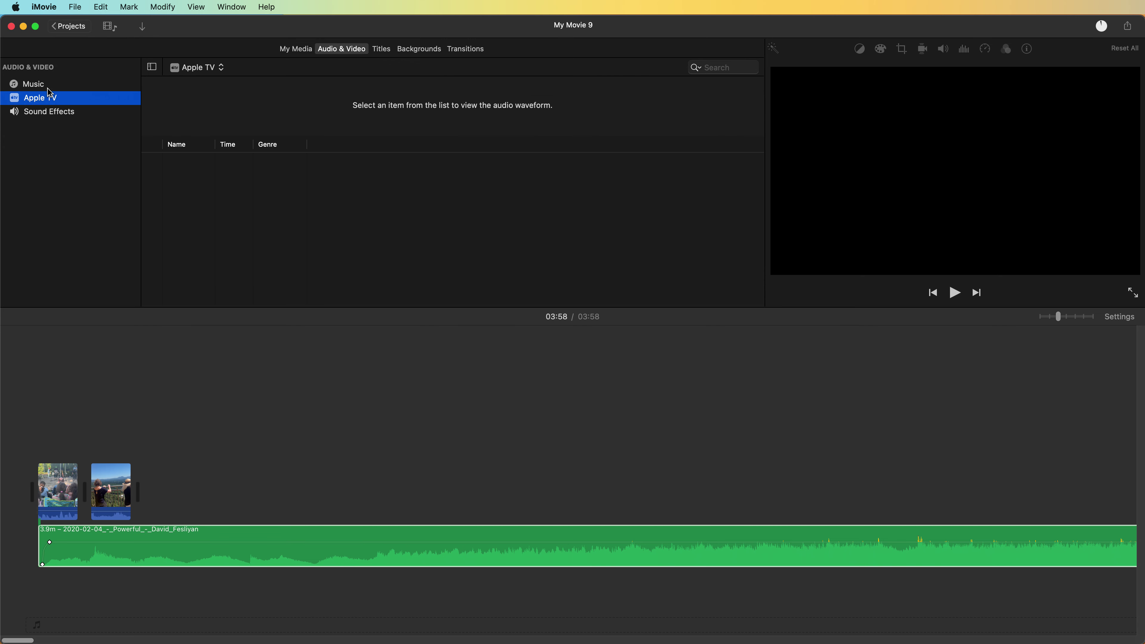
left_click(54, 103)
left_click(54, 116)
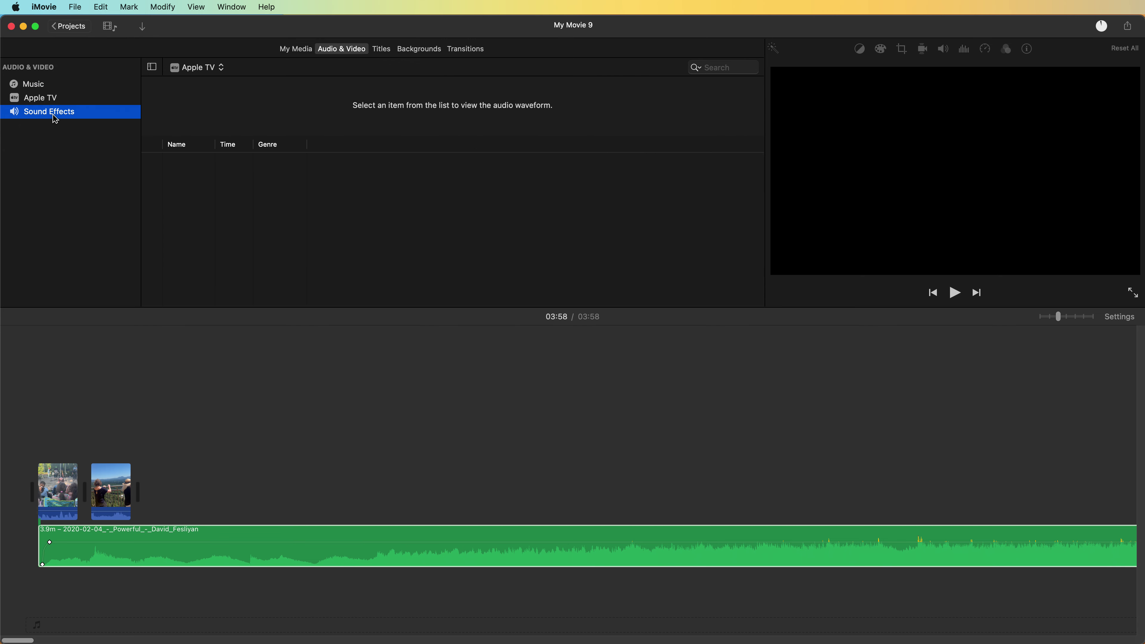
left_click(49, 97)
left_click(43, 86)
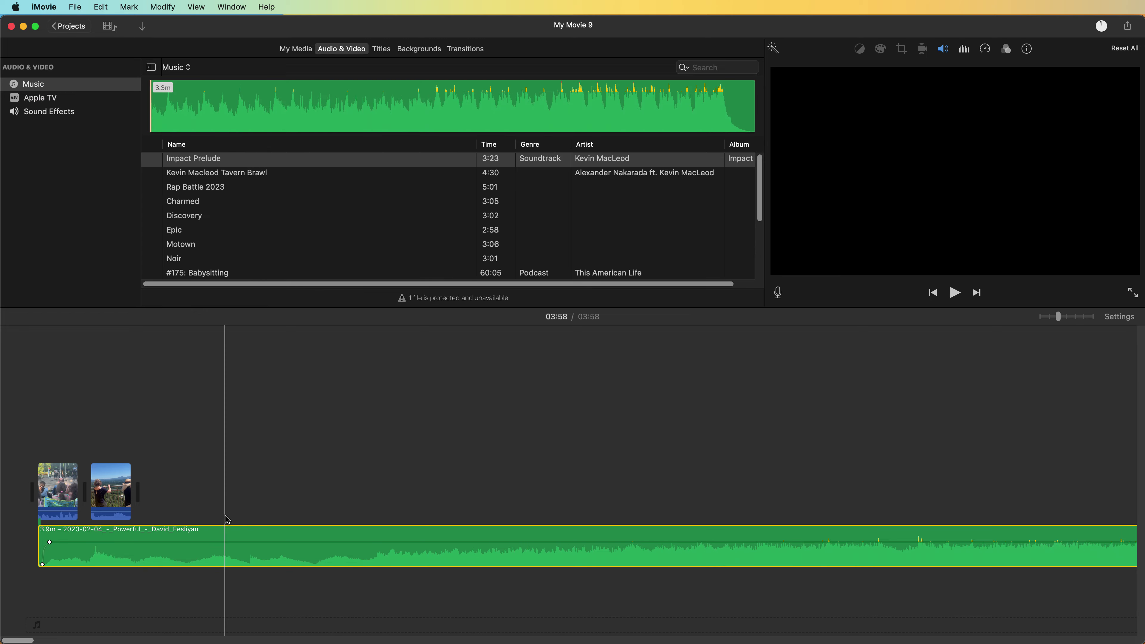
left_click_drag(212, 159, 201, 99)
left_click(207, 158)
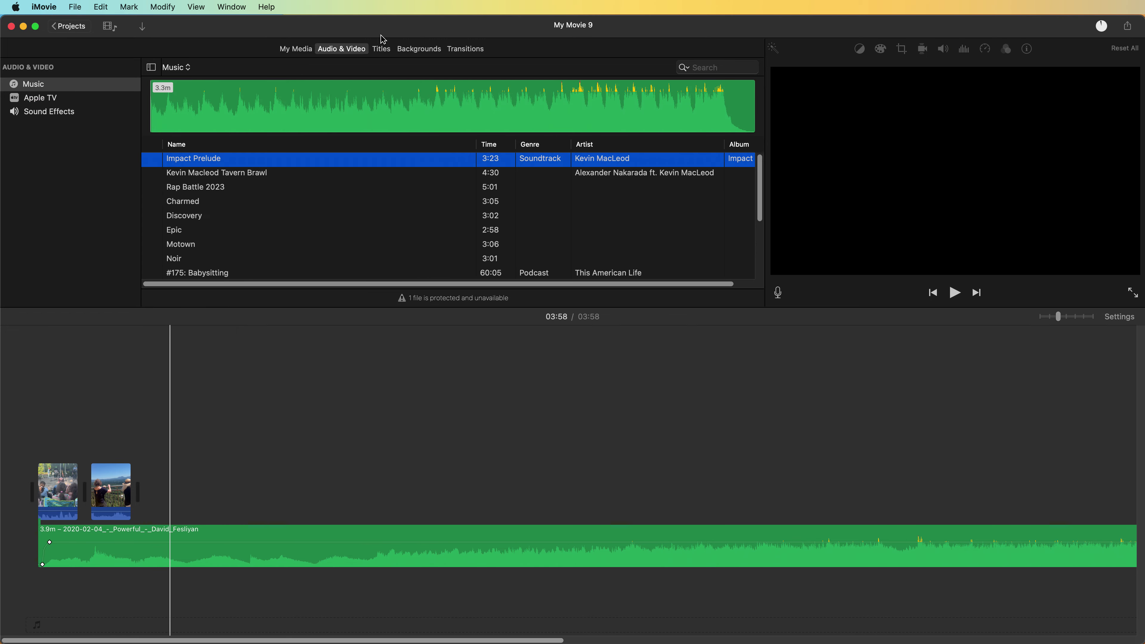
- Add the Four Corners title above the viewpoint clip and select it for editing
left_click(383, 48)
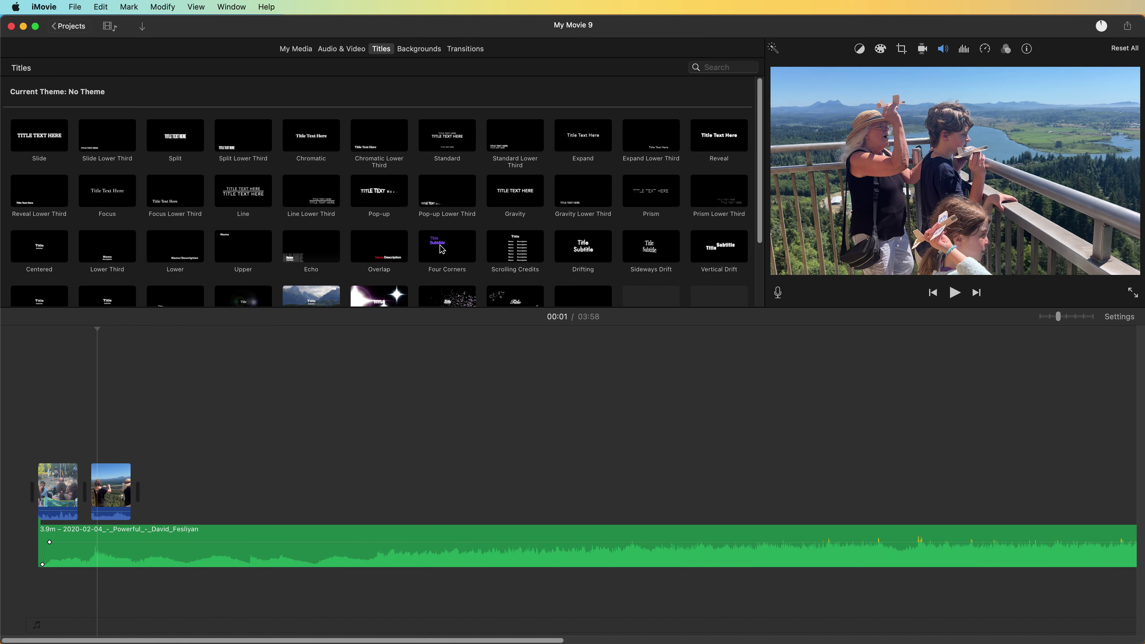
left_click_drag(442, 249, 131, 446)
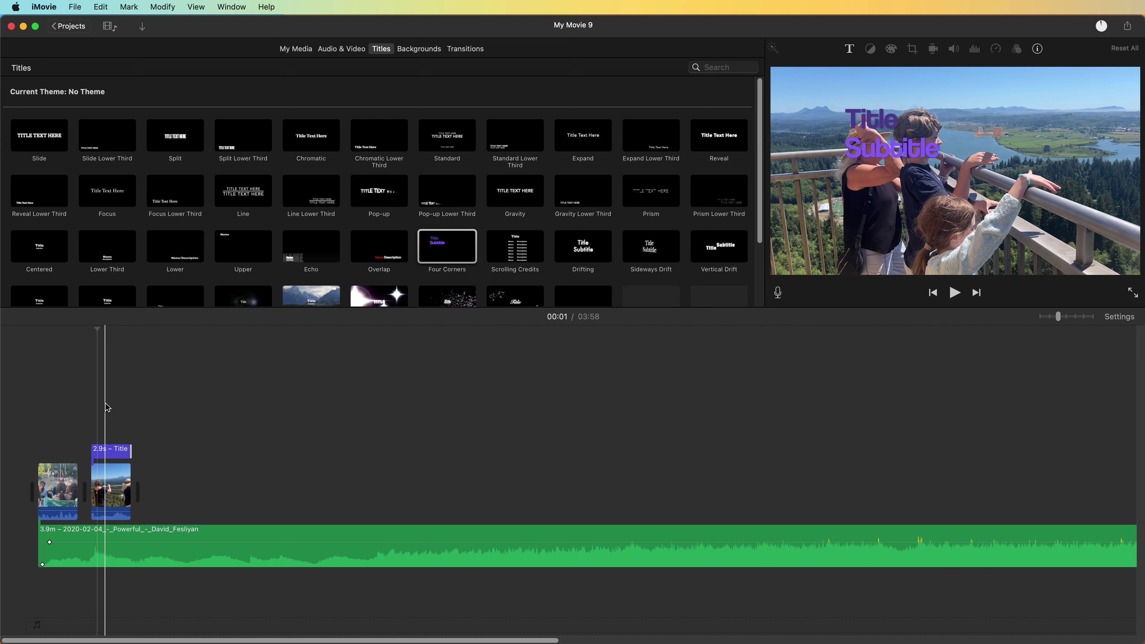
left_click(113, 450)
- Open the colour picker for the title's Subtitle line and set that line's font to American Typewriter Bold
left_click(955, 148)
left_click(1077, 69)
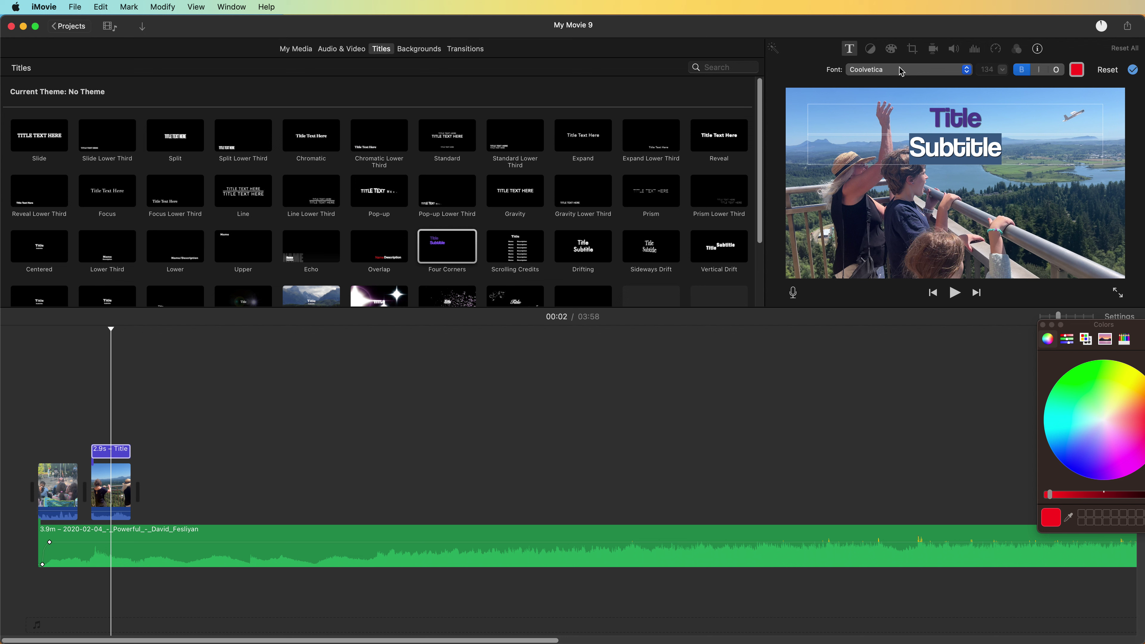
left_click(900, 71)
left_click(905, 76)
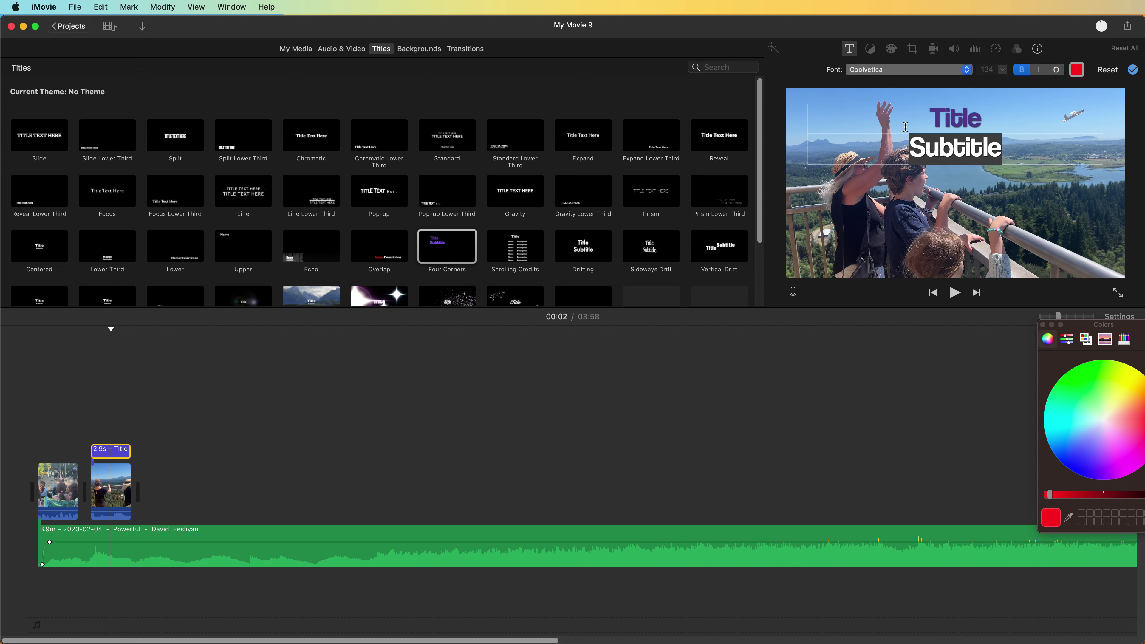
left_click(907, 76)
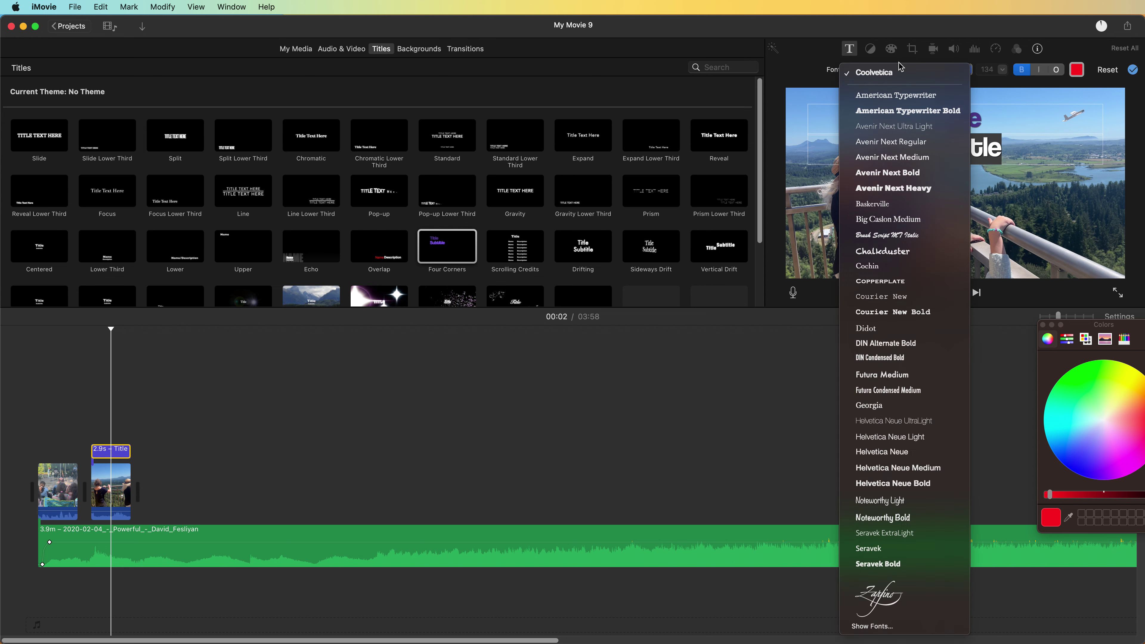
left_click(909, 109)
left_click(925, 193)
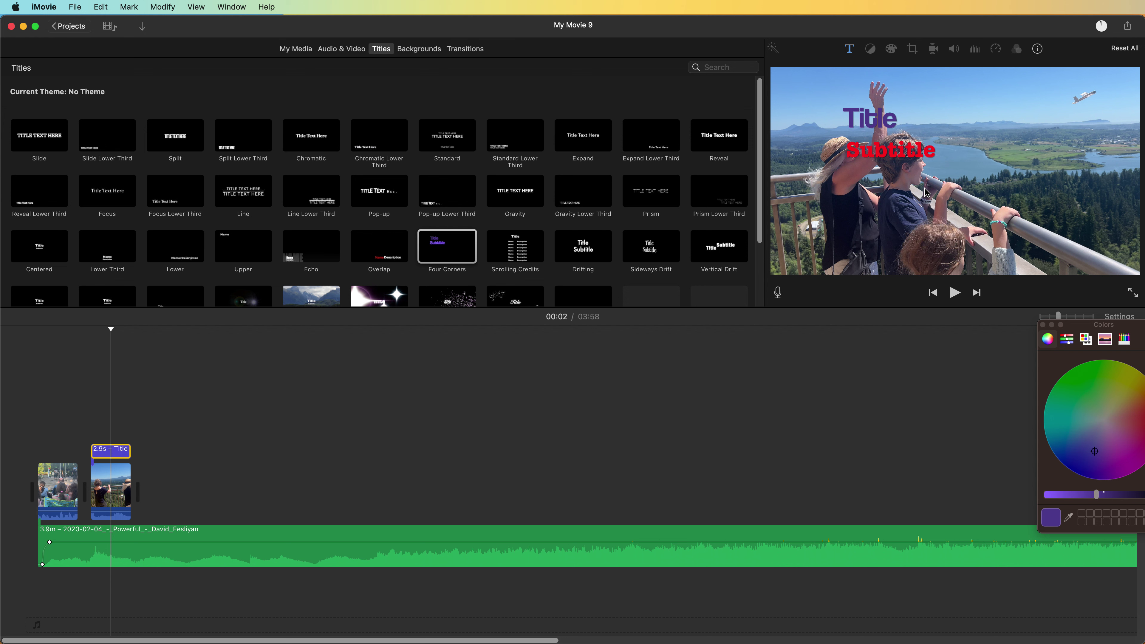
left_click(119, 321)
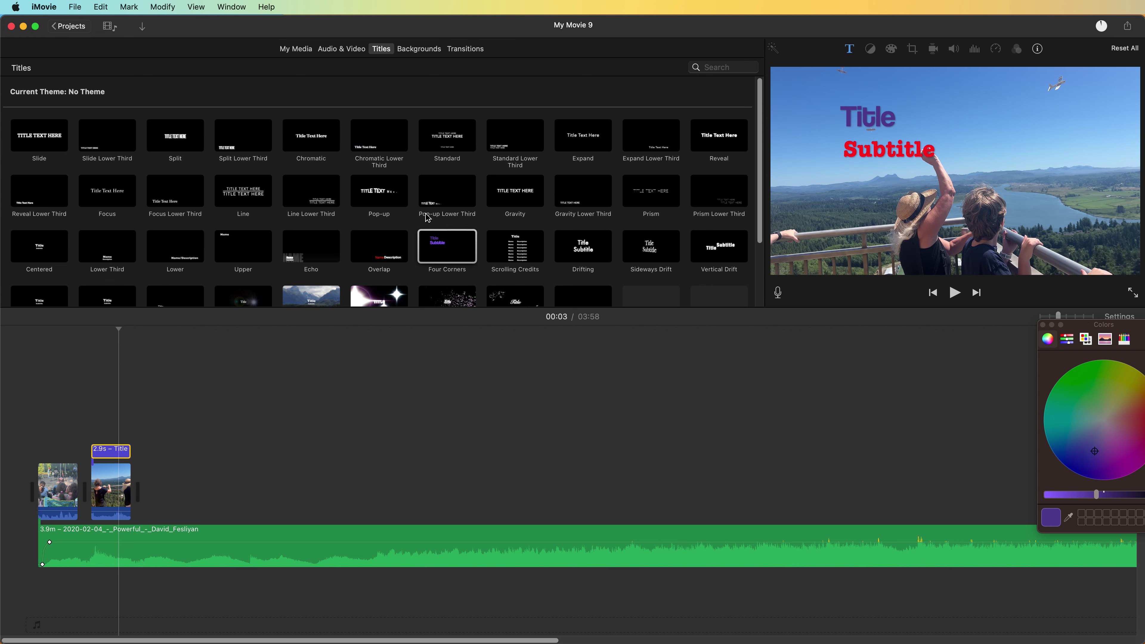
- Look through the other title styles, including Drifting and Sideways Drift
scroll(518, 194, "down", 3)
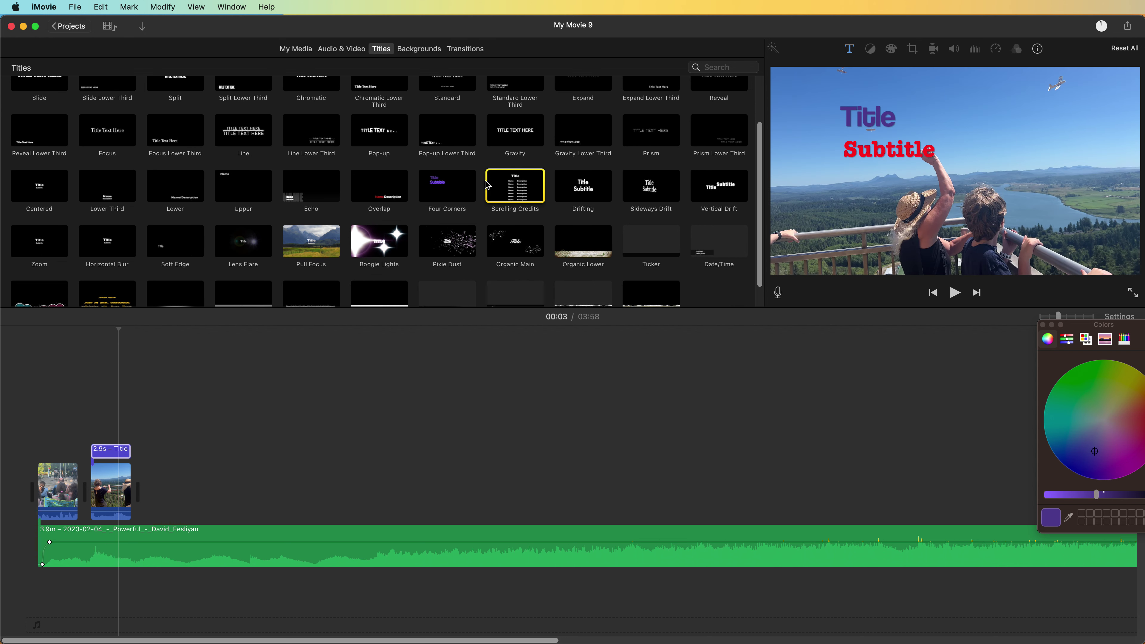
left_click(591, 189)
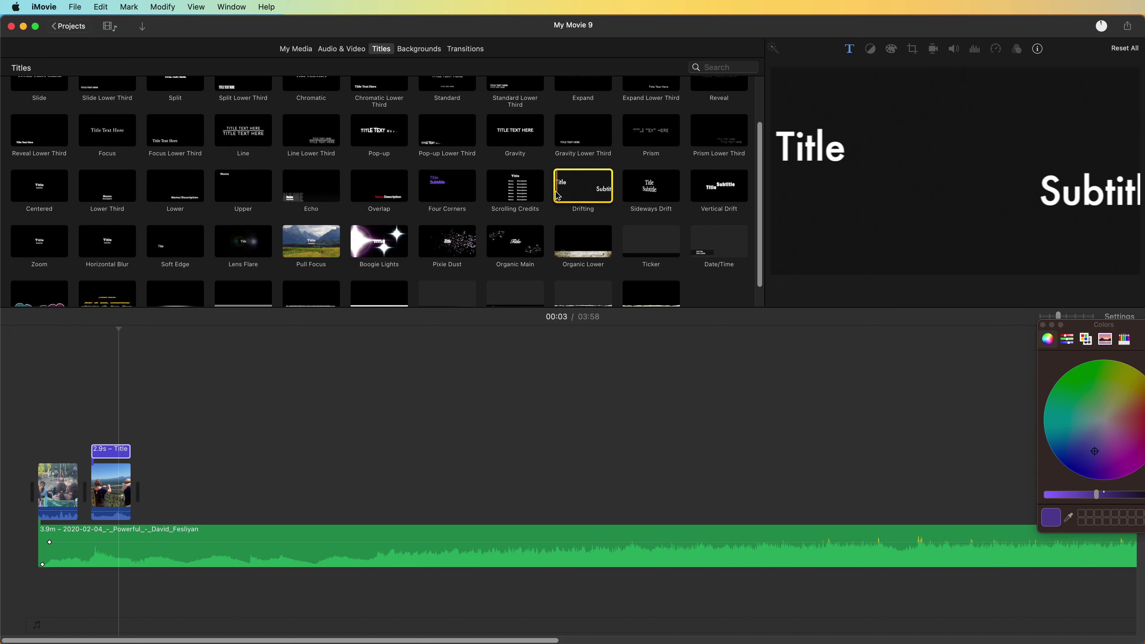
left_click(646, 193)
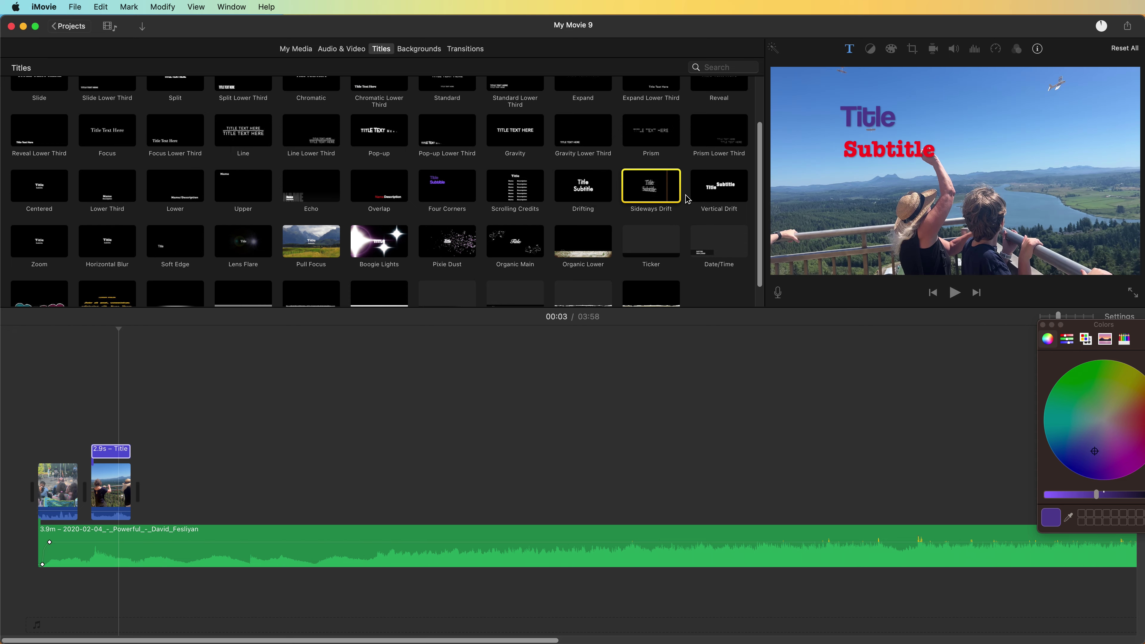
scroll(580, 221, "up", 2)
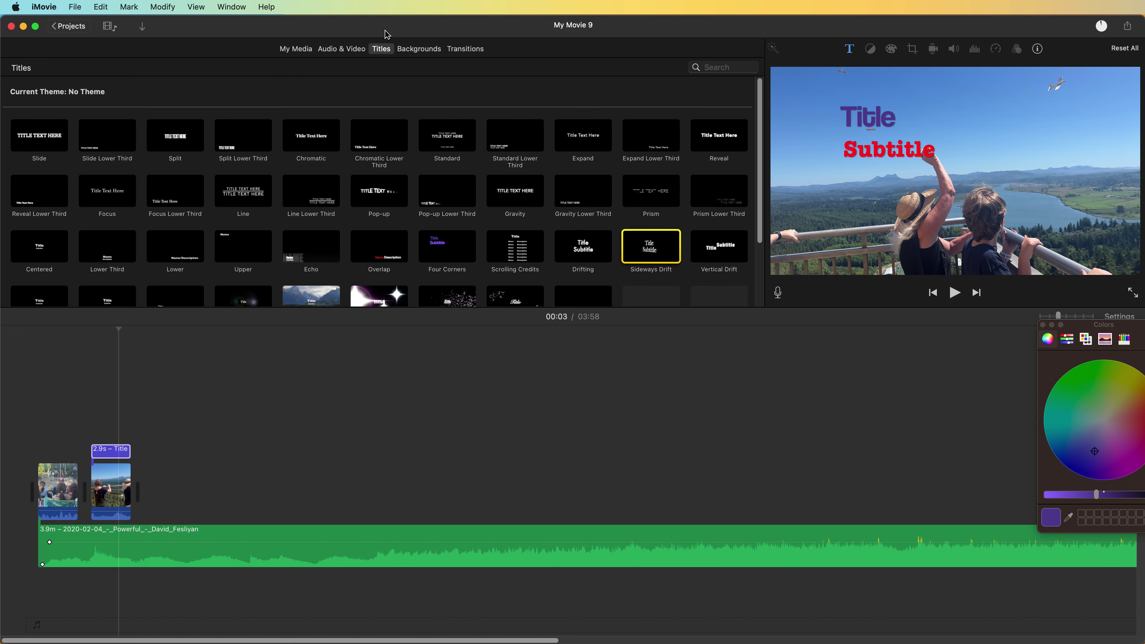
- Add the Black background to the timeline directly after the viewpoint clip
left_click(413, 51)
scroll(486, 162, "down", 5)
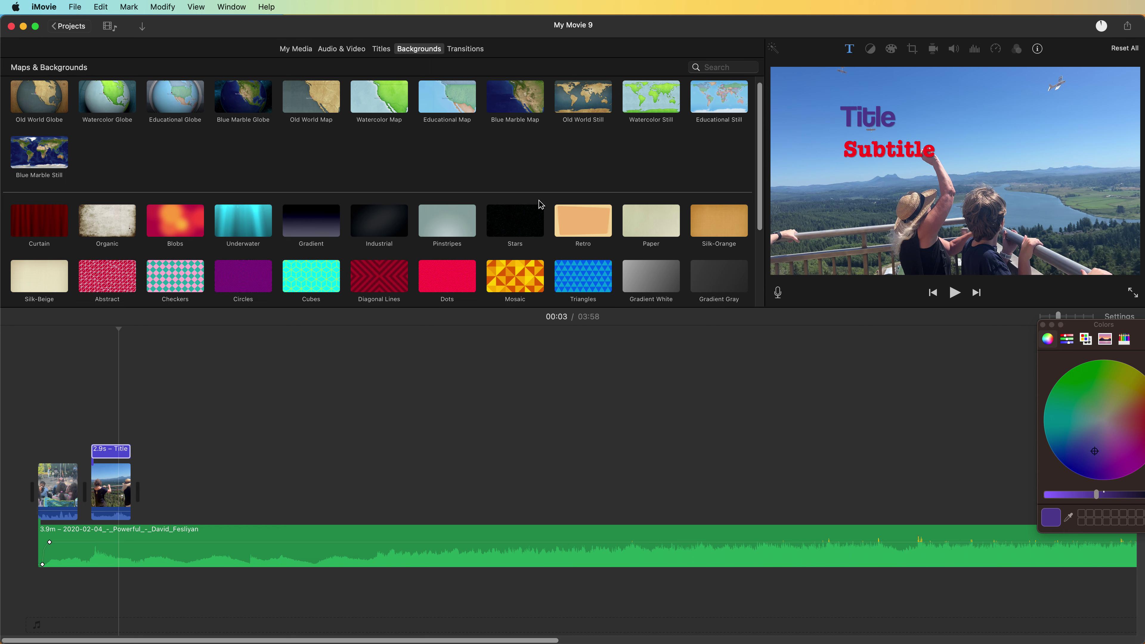
left_click_drag(440, 216, 163, 489)
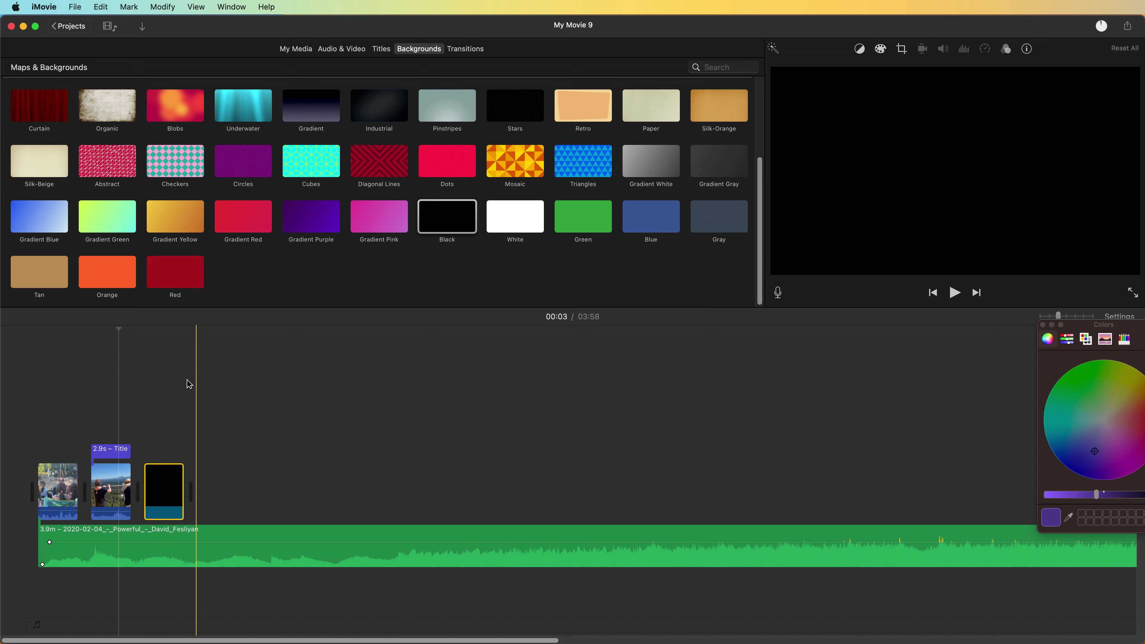
scroll(298, 256, "up", 5)
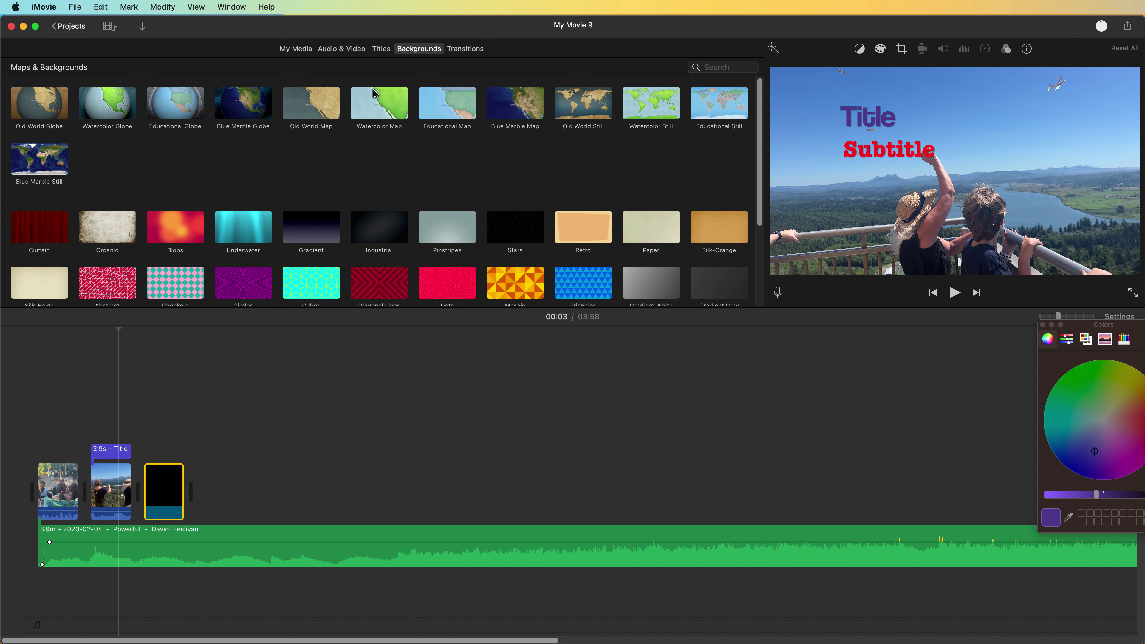
- Add a Mosaic transition between the concert clip and the viewpoint clip
left_click(458, 53)
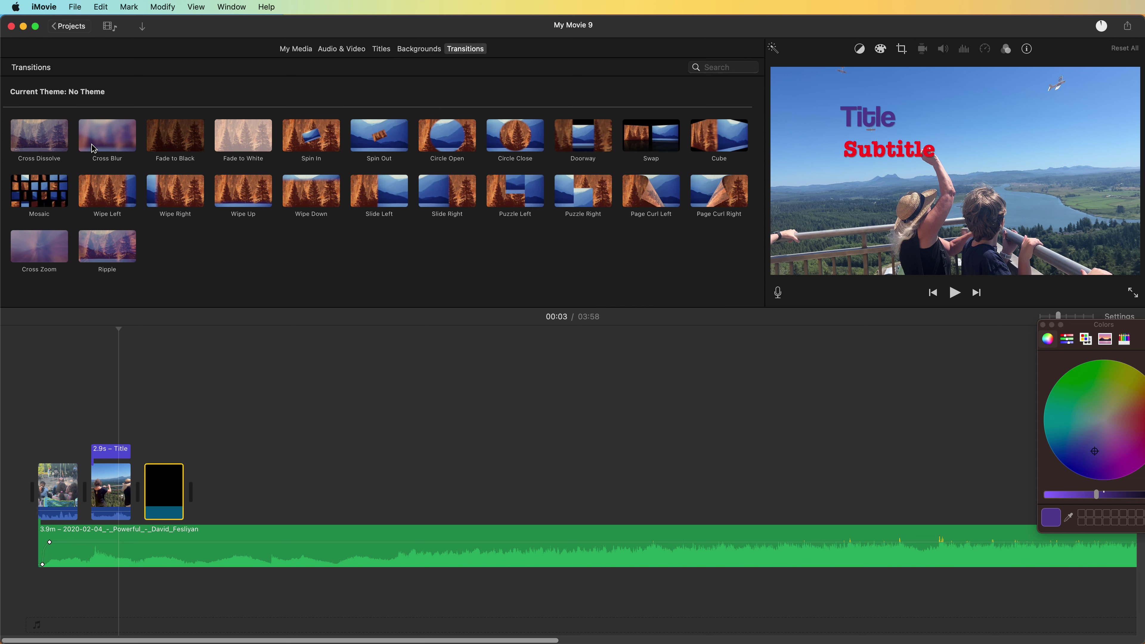
left_click_drag(48, 181, 87, 490)
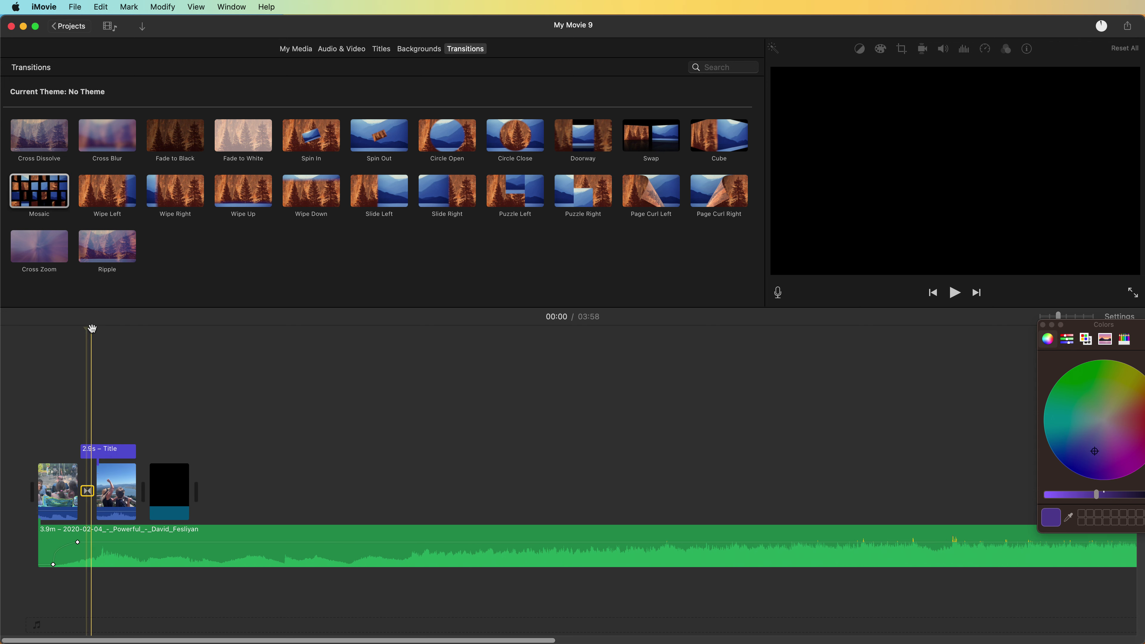
- Close the colour picker, play and scrub through the Mosaic transition, and examine the Slide Right and Puzzle Left transitions
left_click_drag(92, 328, 73, 327)
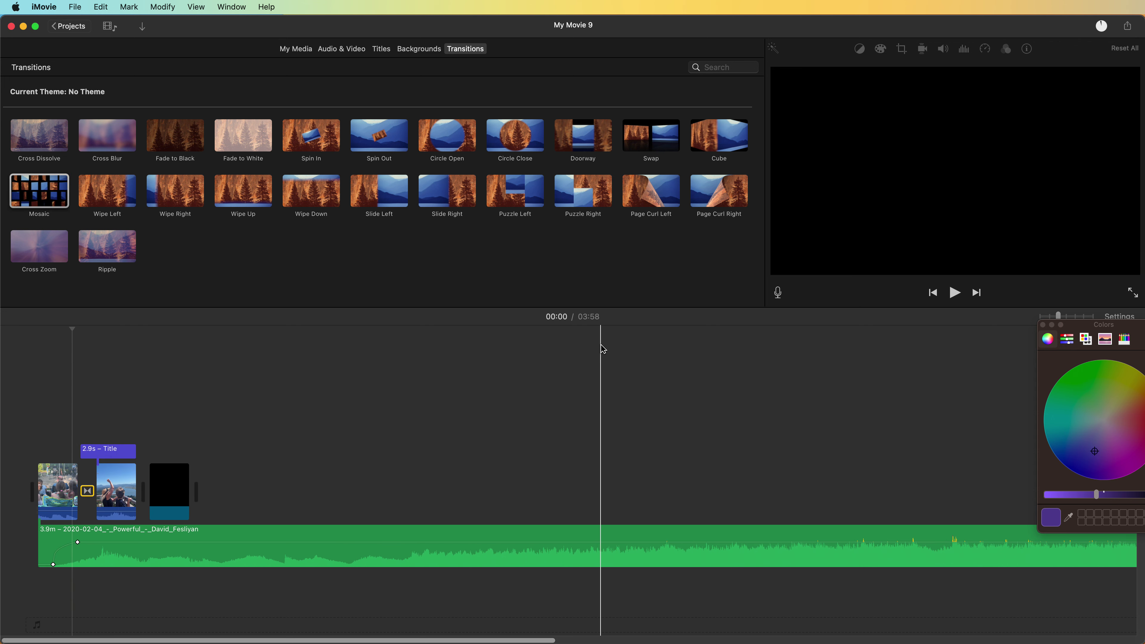
left_click(1041, 325)
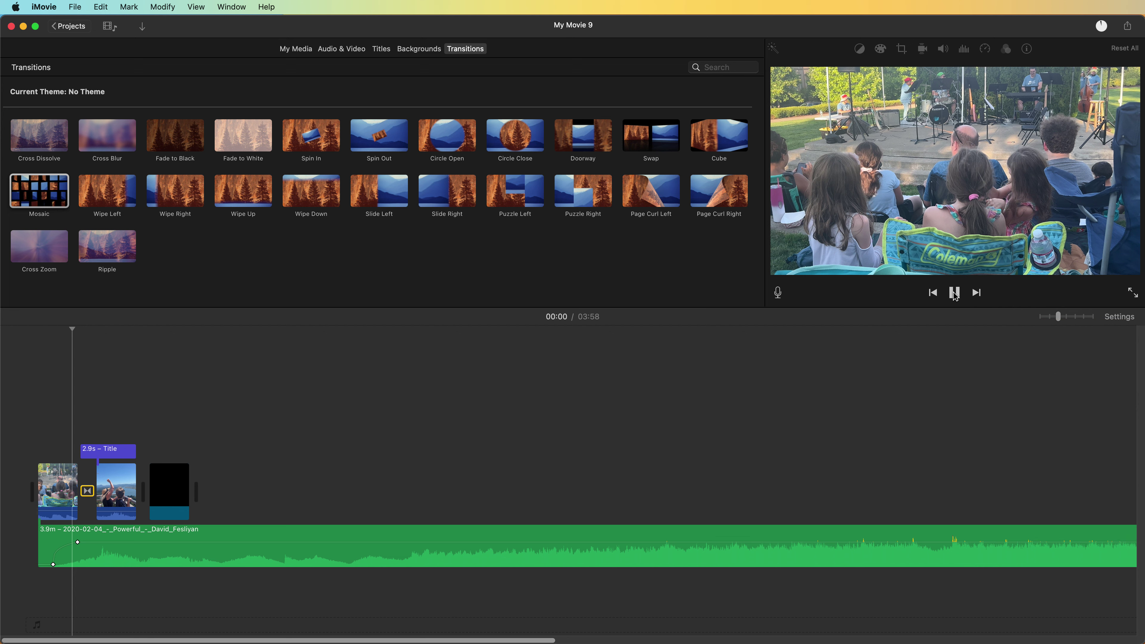
left_click(955, 295)
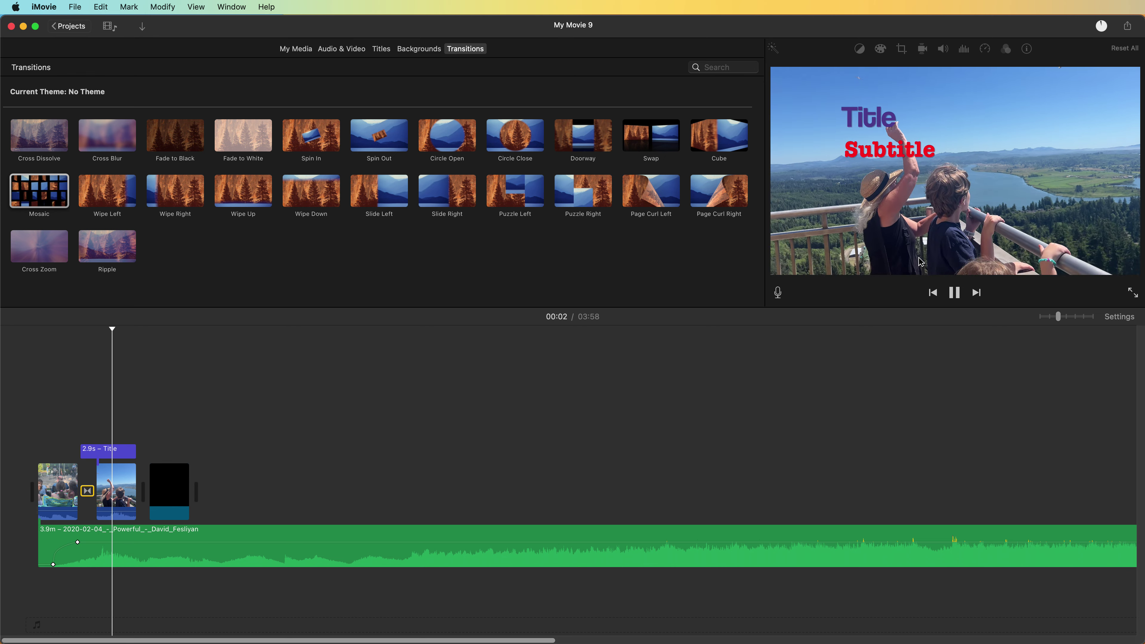
left_click(955, 292)
left_click(132, 331)
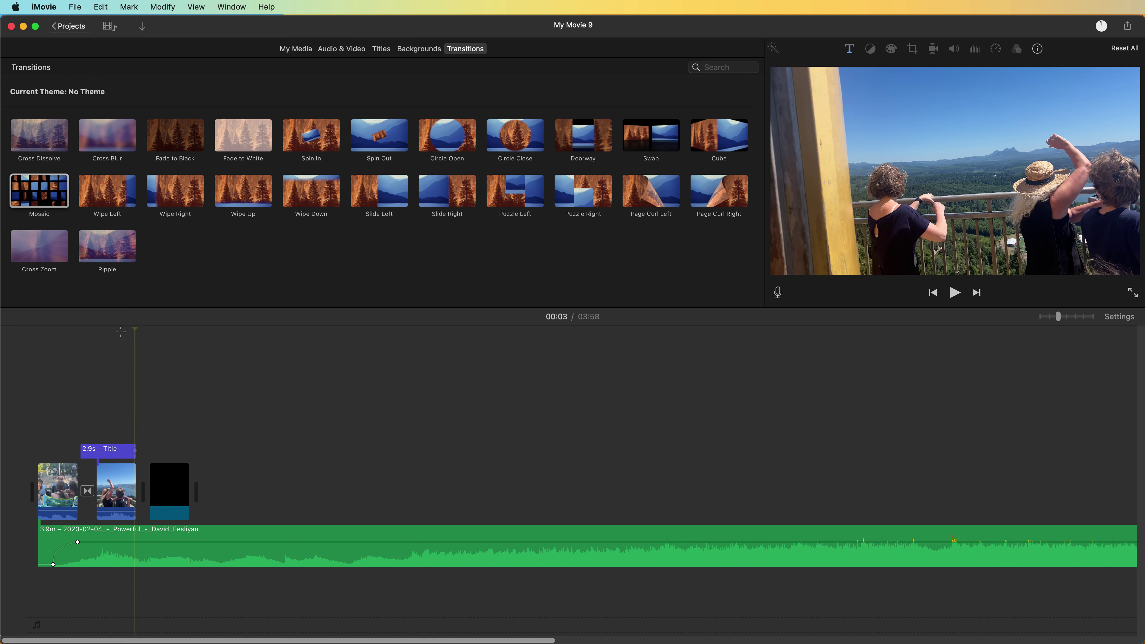
left_click_drag(136, 328, 92, 329)
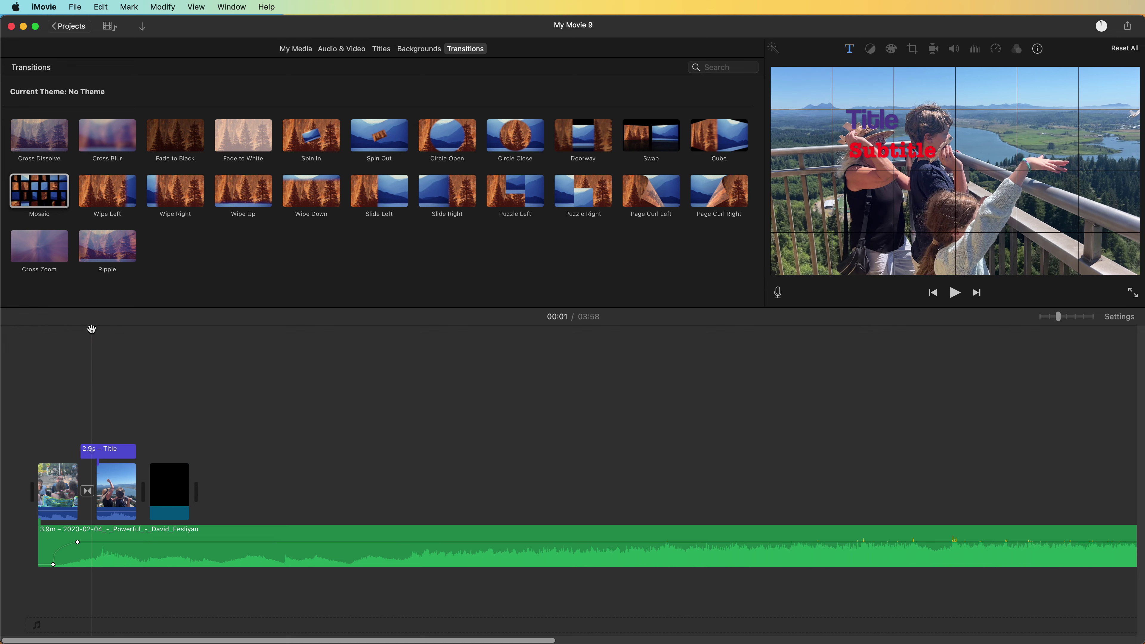
left_click(443, 194)
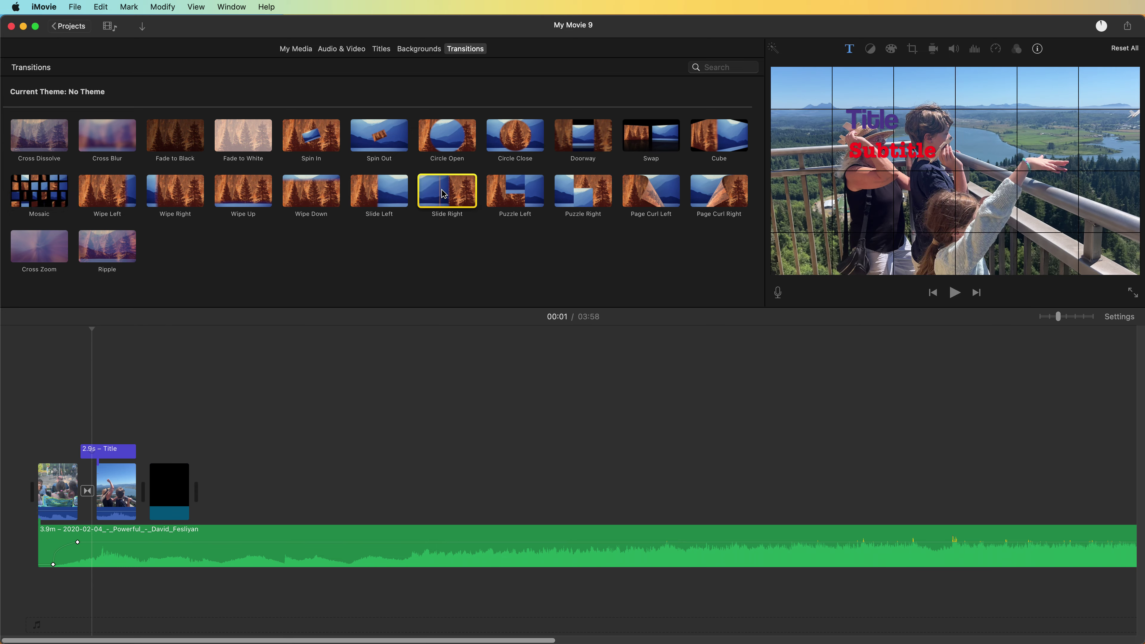
left_click(494, 202)
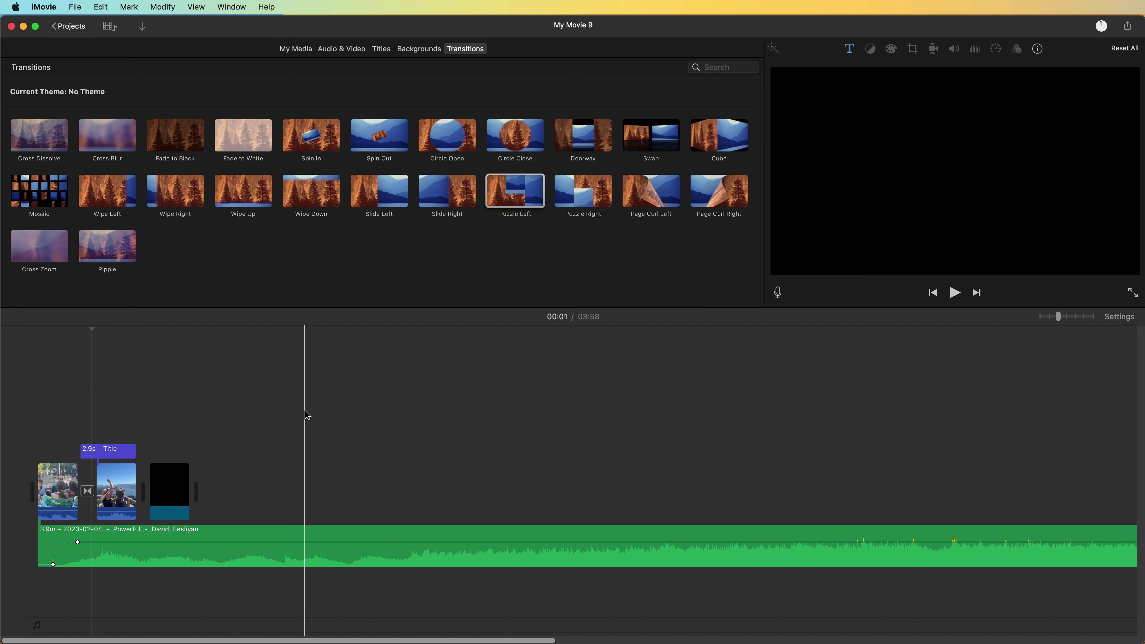
- Append the green grass clip from the project media after the black background
left_click(295, 49)
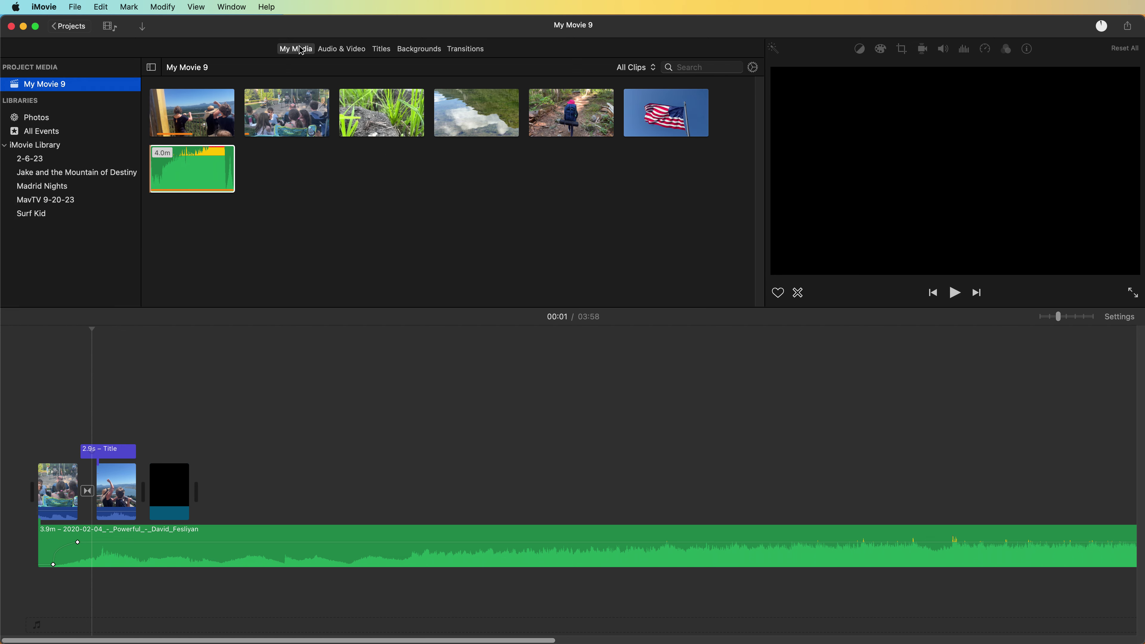
left_click(369, 120)
key("e")
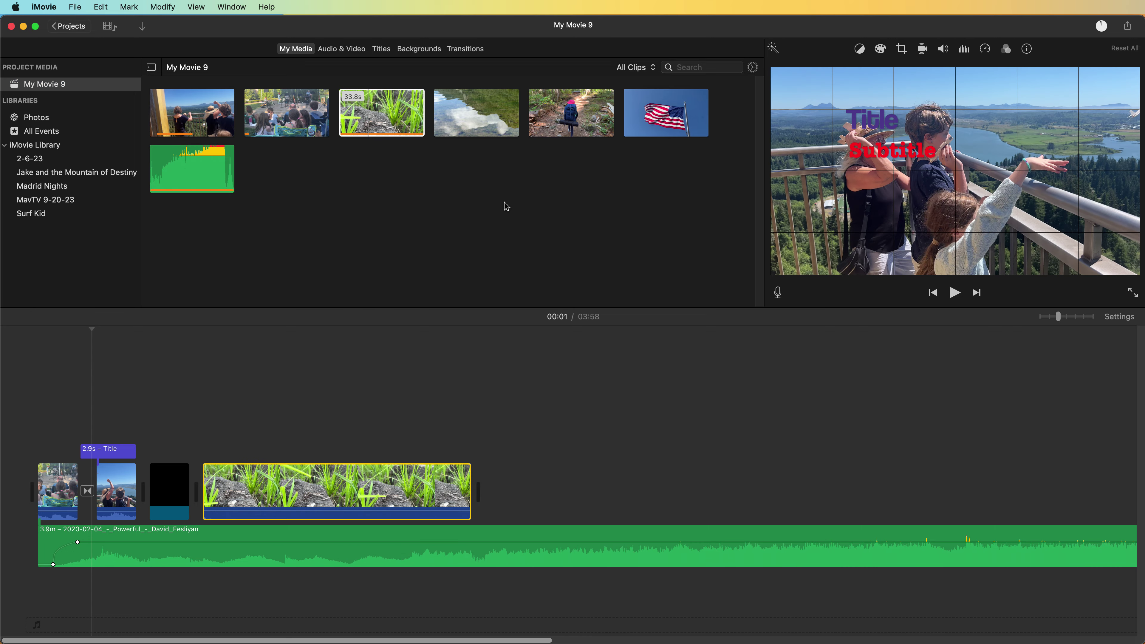
- Append the lake reflection clip and the flag clip from the project media after the green grass clip
left_click_drag(501, 114, 532, 487)
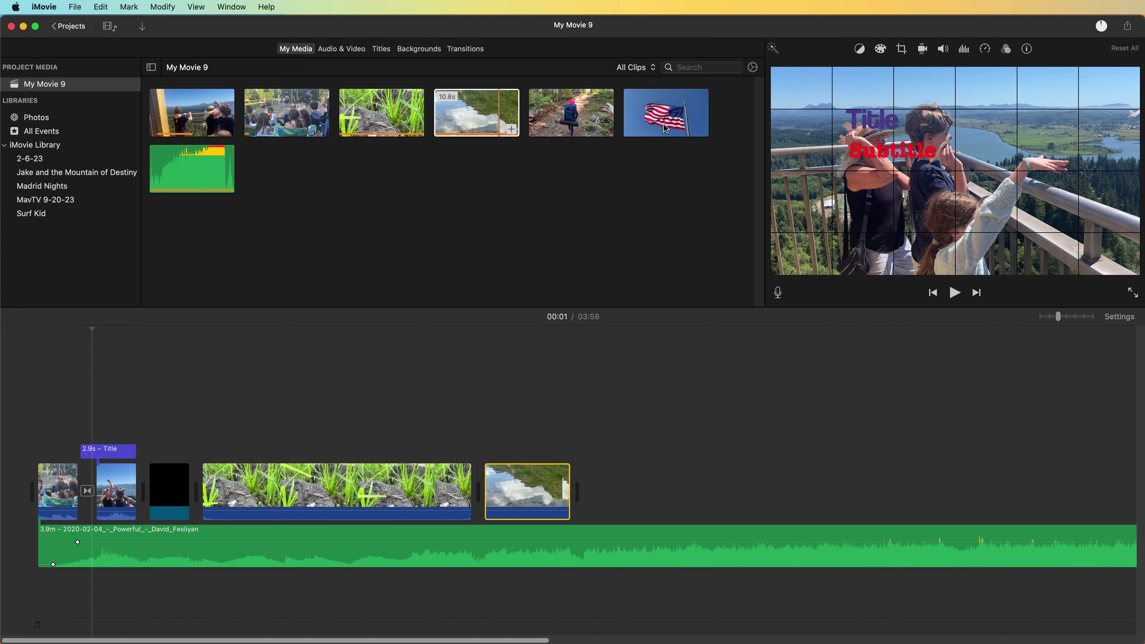
left_click_drag(665, 115, 669, 456)
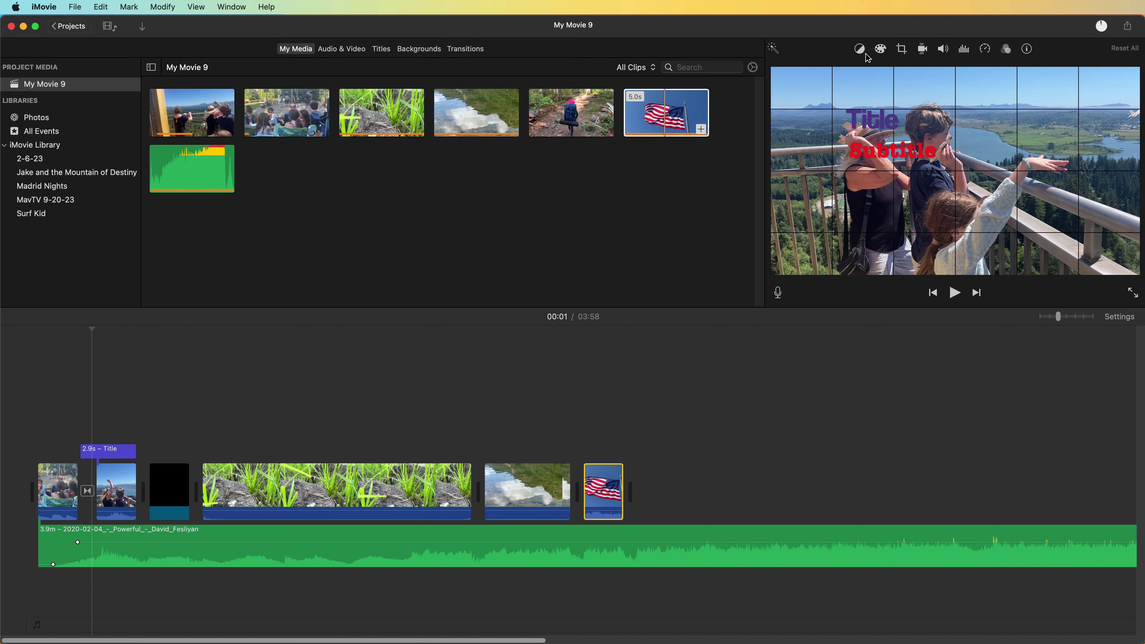
- Try the automatic enhancement on the flag clip and switch it off again
left_click(600, 492)
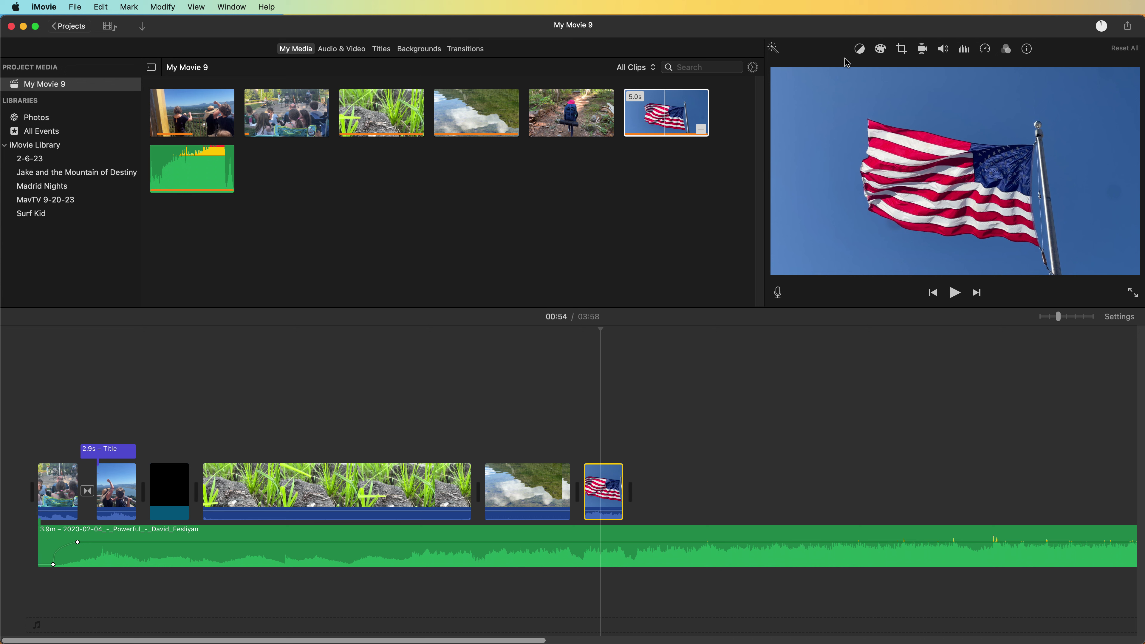
left_click(773, 47)
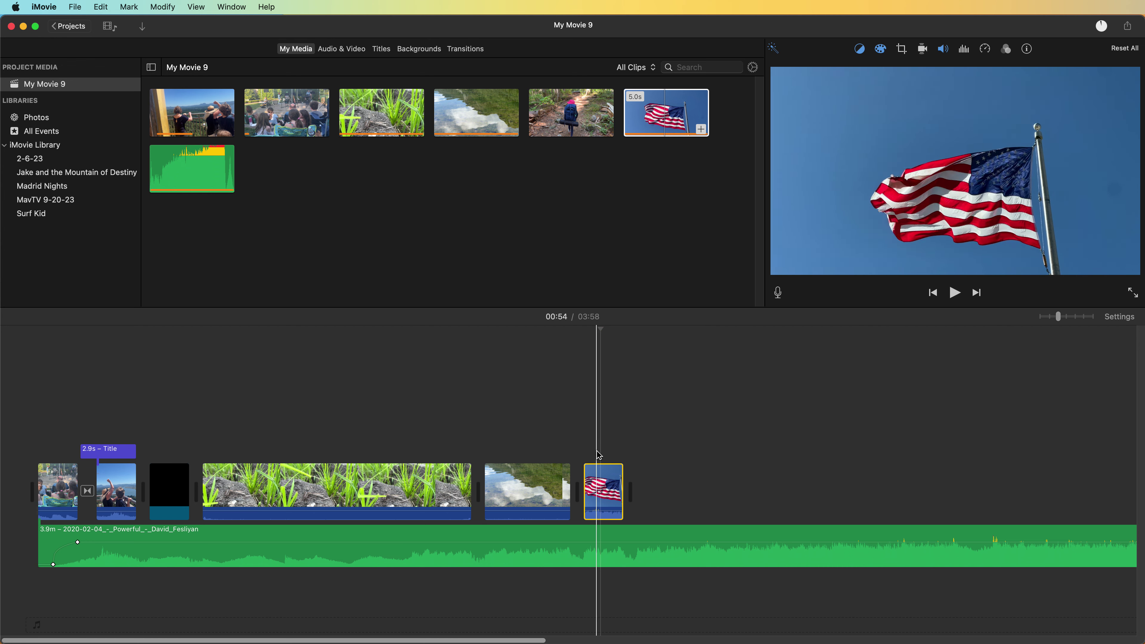
left_click(775, 49)
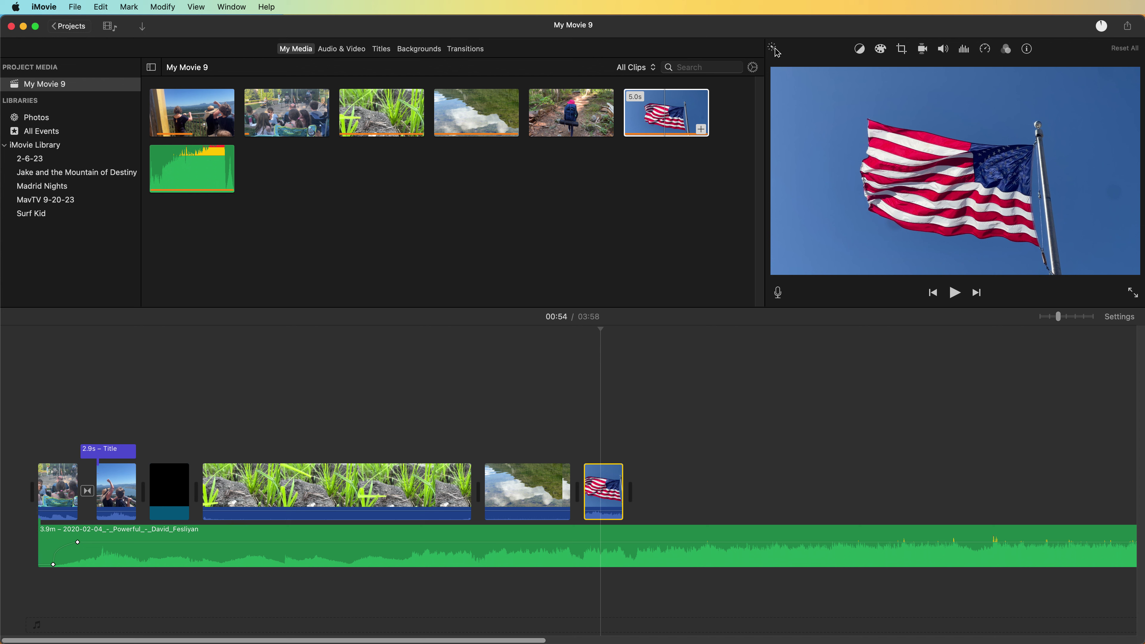
- View the colour balance options for the flag clip and adjust its shadows, saturation and colour temperature slightly
left_click(859, 50)
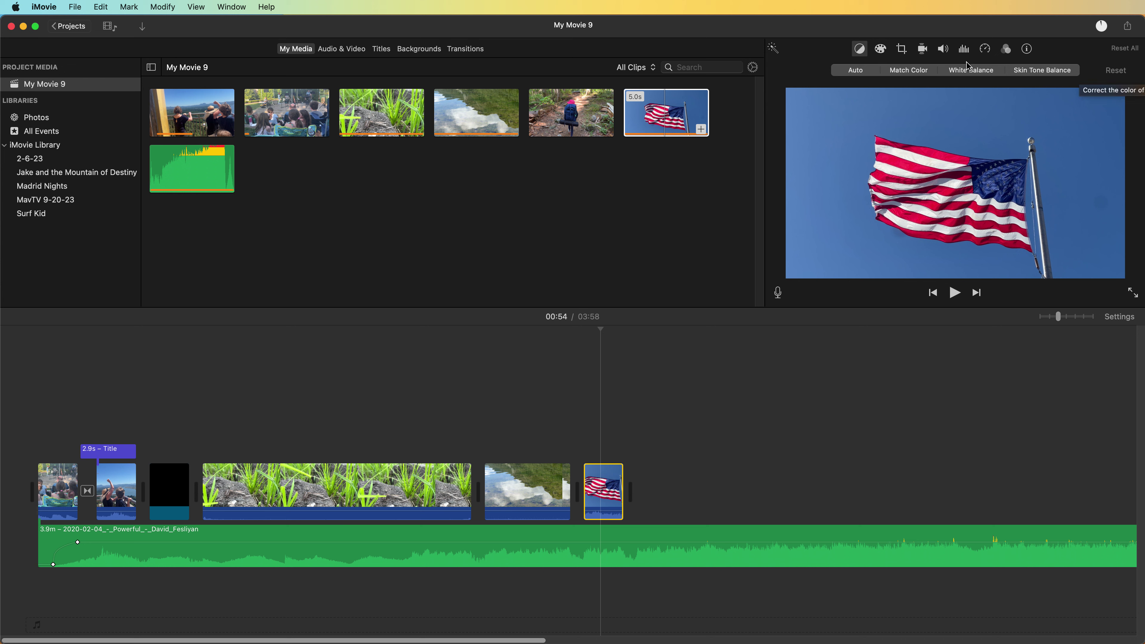
left_click(881, 50)
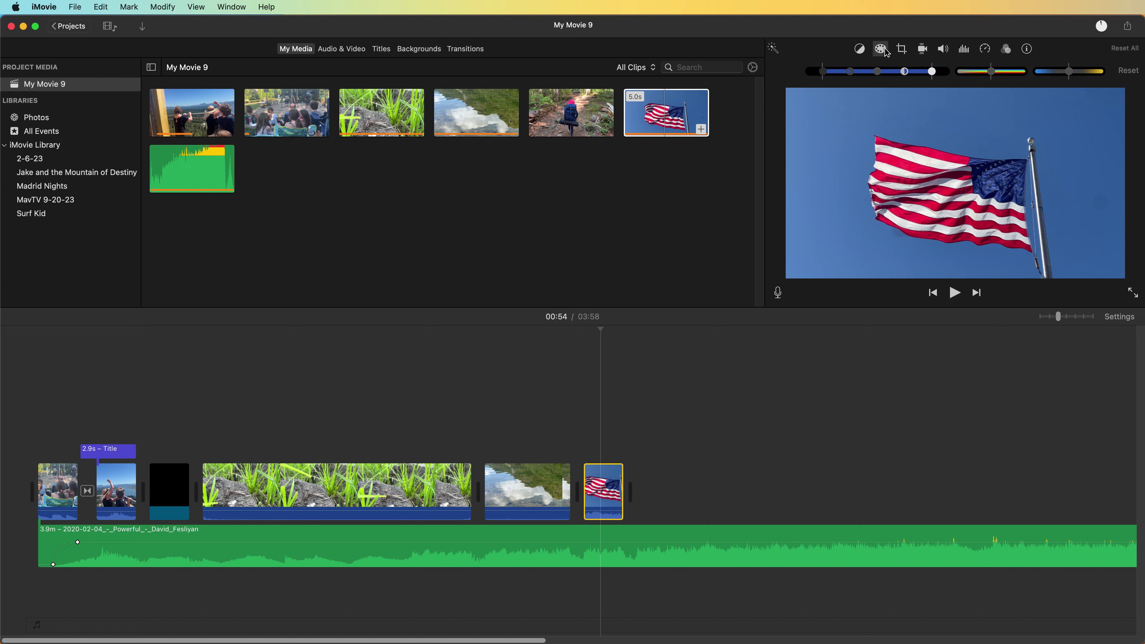
mouse_move(825, 72)
left_mouse_down()
mouse_move(870, 78)
mouse_move(812, 79)
mouse_move(846, 78)
mouse_move(828, 85)
left_mouse_up()
mouse_move(994, 76)
left_mouse_down()
mouse_move(1024, 75)
mouse_move(961, 78)
mouse_move(990, 78)
left_mouse_up()
mouse_move(1062, 75)
left_mouse_down()
mouse_move(1039, 79)
mouse_move(1090, 75)
mouse_move(1076, 78)
left_mouse_up()
- Crop the flag clip with the Crop to Fill style, tightening the frame from its upper-left corner around the flag
left_click(902, 50)
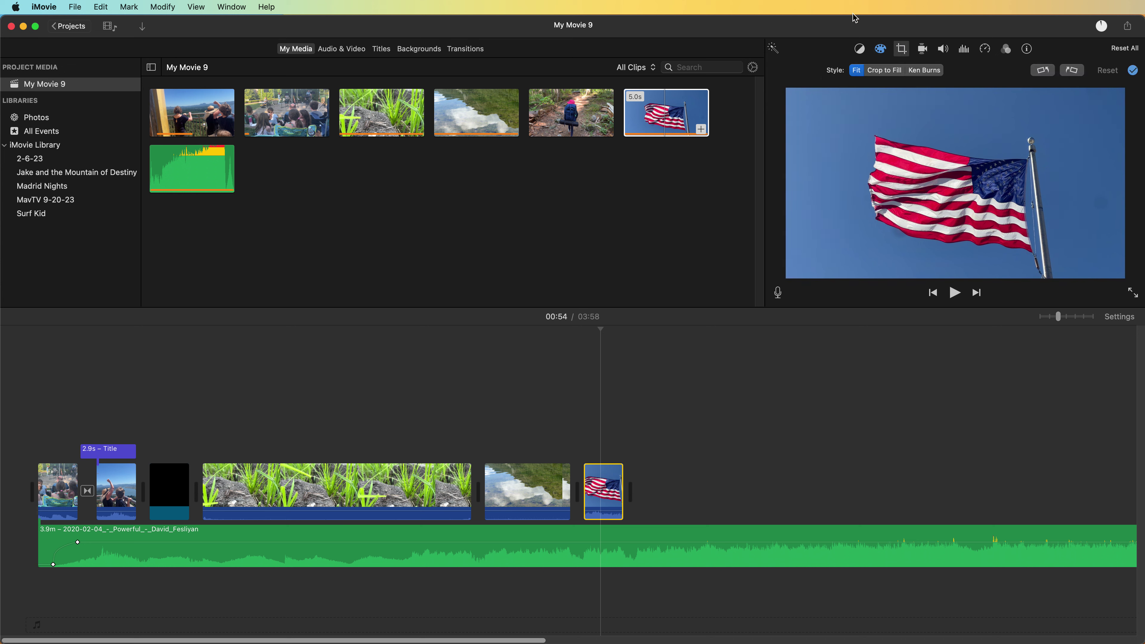
left_click(885, 69)
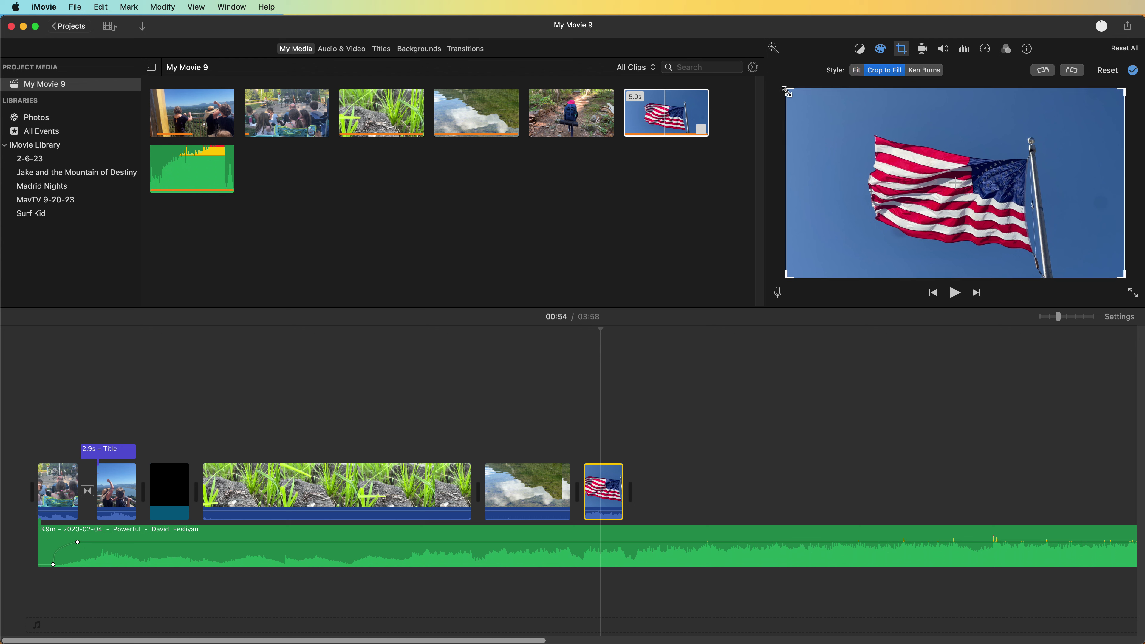
left_click_drag(787, 91, 807, 113)
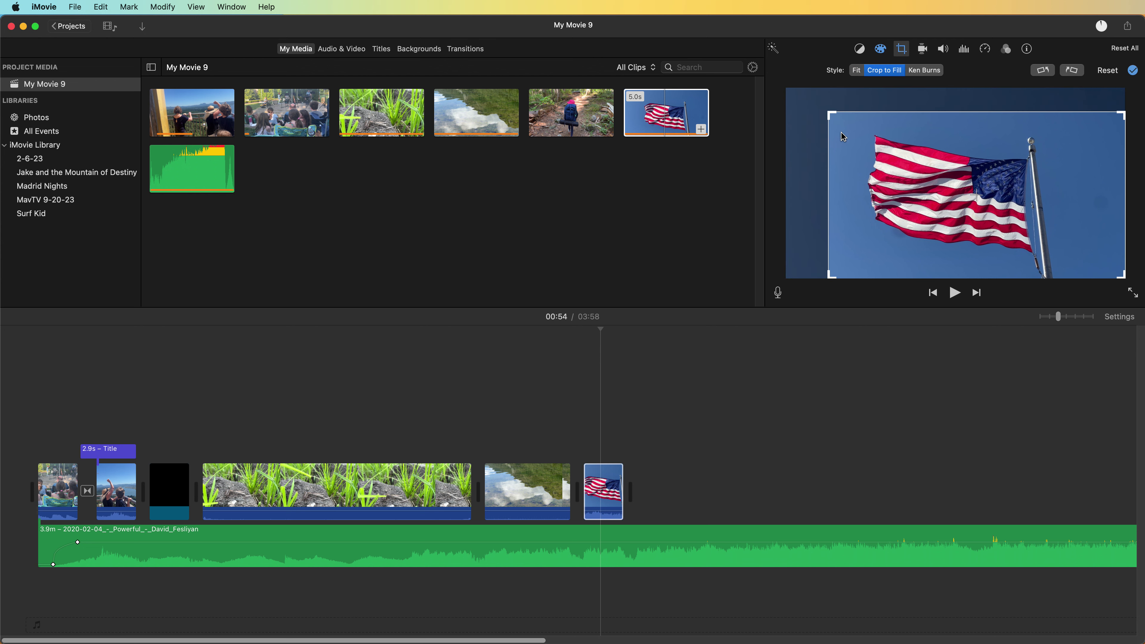
key("Return")
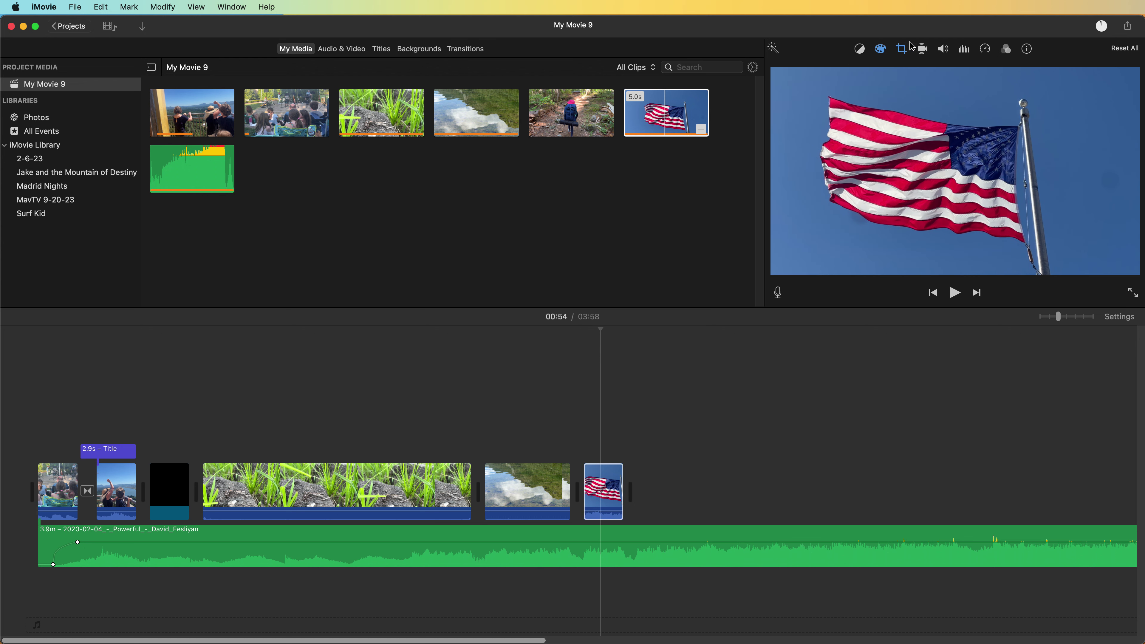
- Import the image with the filmmaking icon grid into the project media and append it after the flag clip
left_click(899, 52)
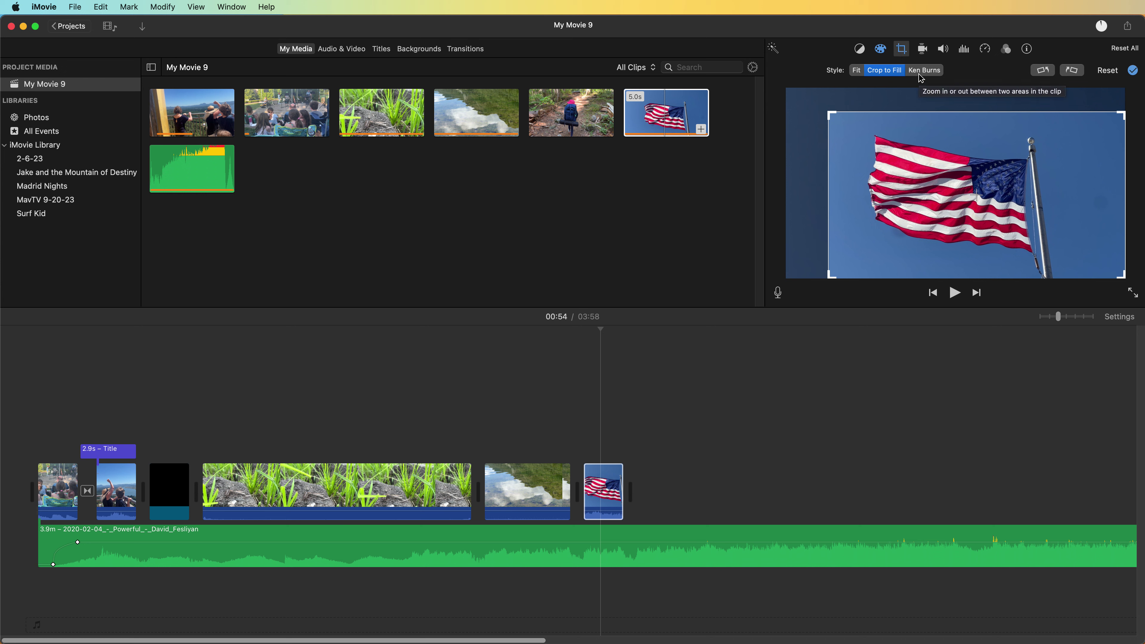
left_click_drag(1101, 113, 657, 212)
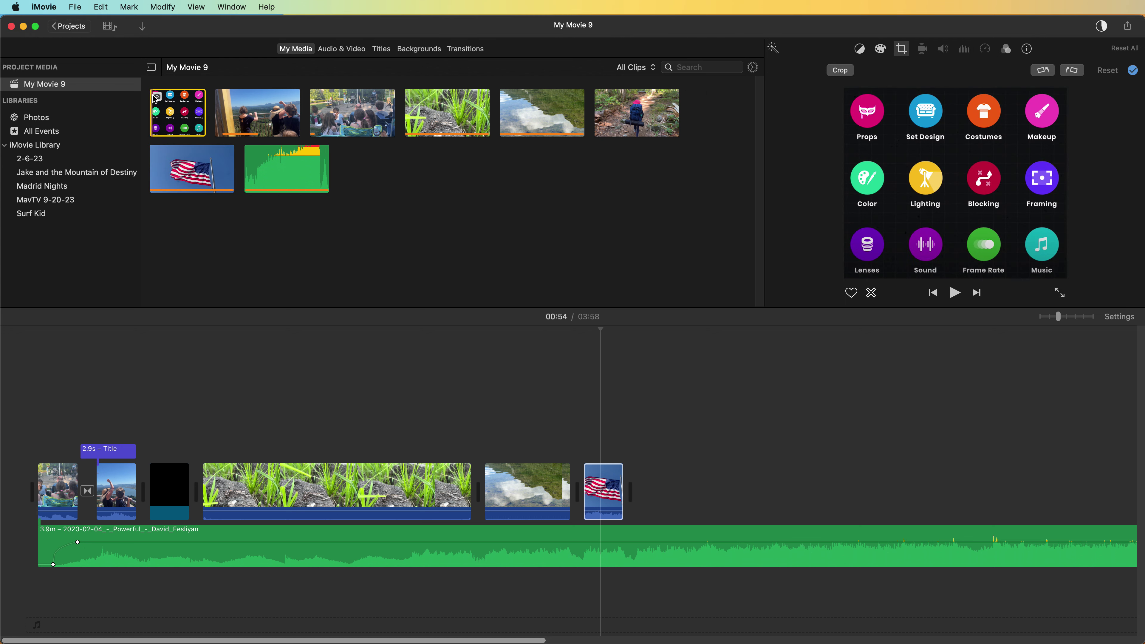
left_click_drag(194, 128, 652, 491)
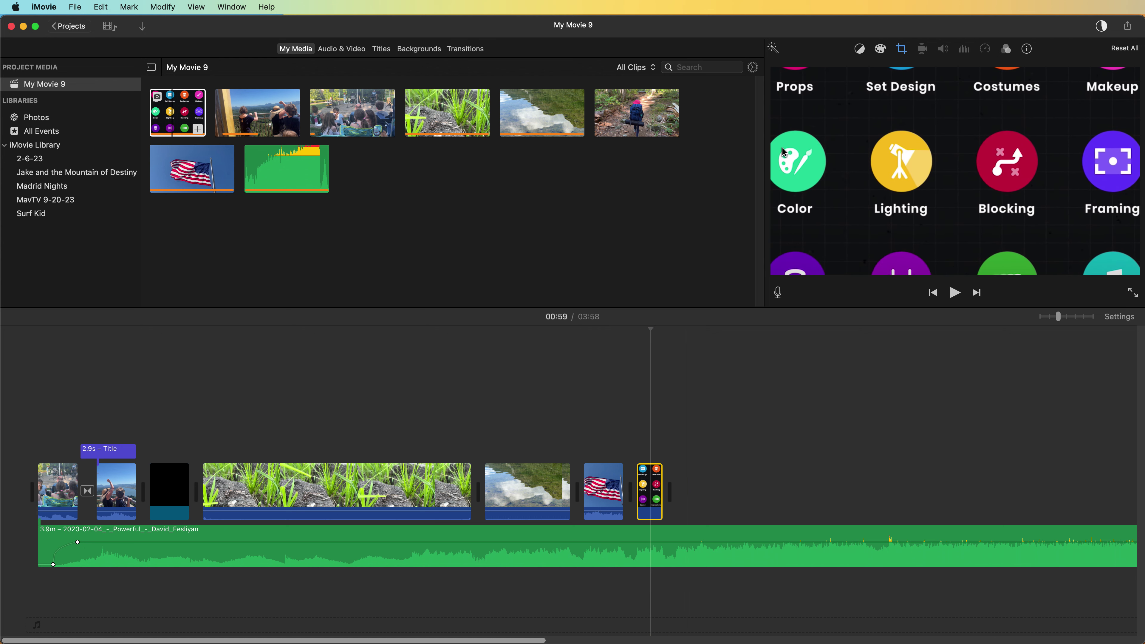
- Crop the icon grid image with Crop to Fill, framing its two upper rows from Props to Framing
left_click(902, 50)
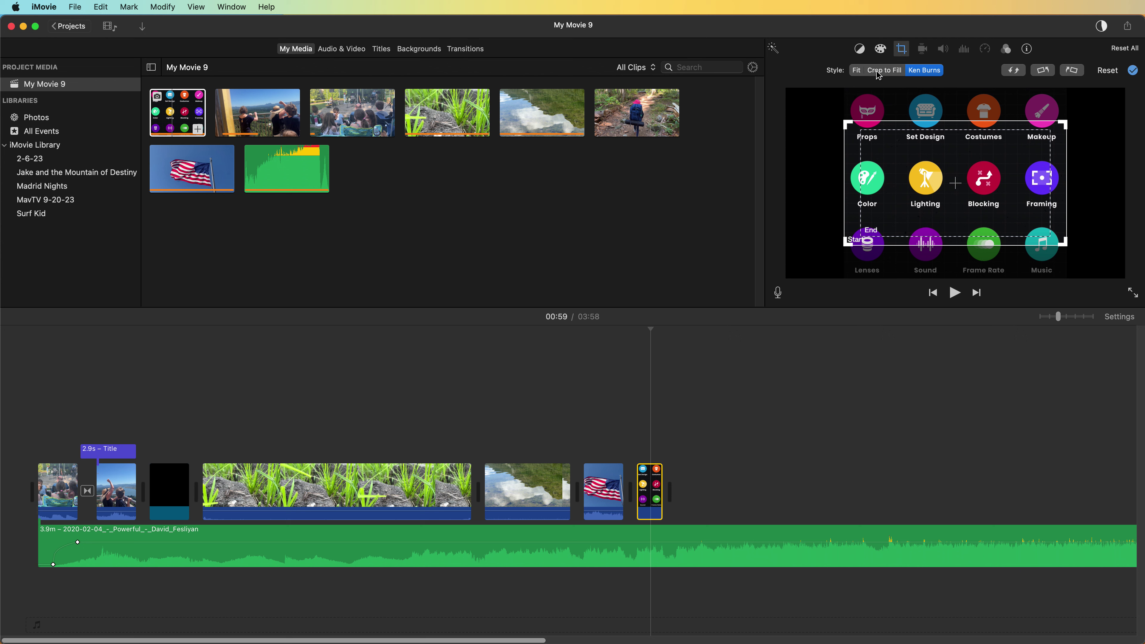
left_click(857, 71)
left_click(870, 71)
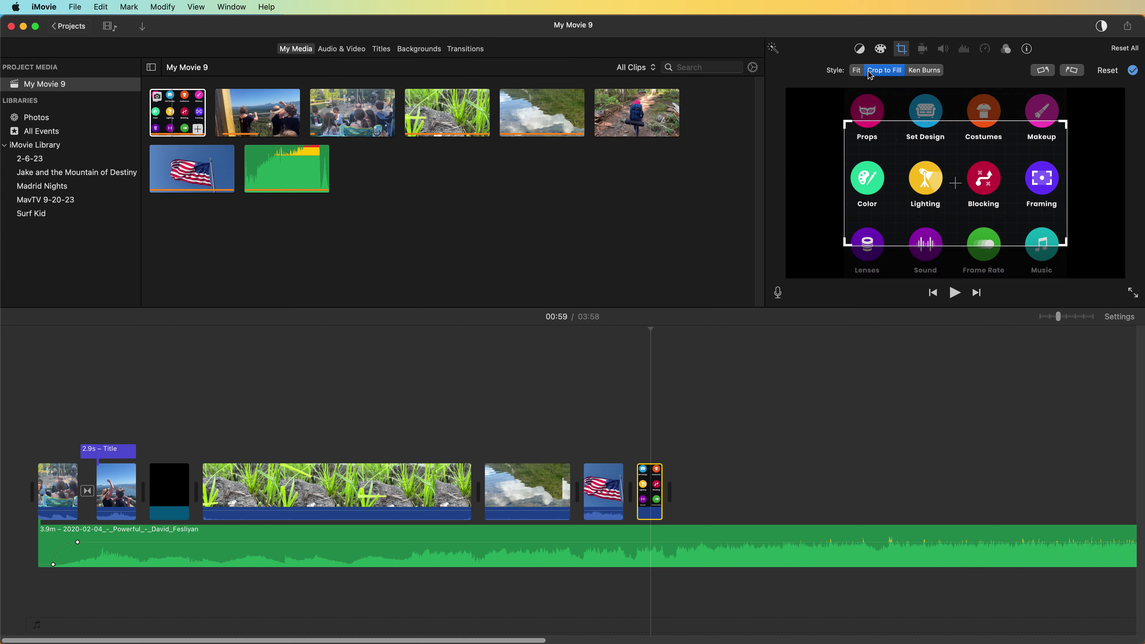
left_click_drag(930, 152, 928, 123)
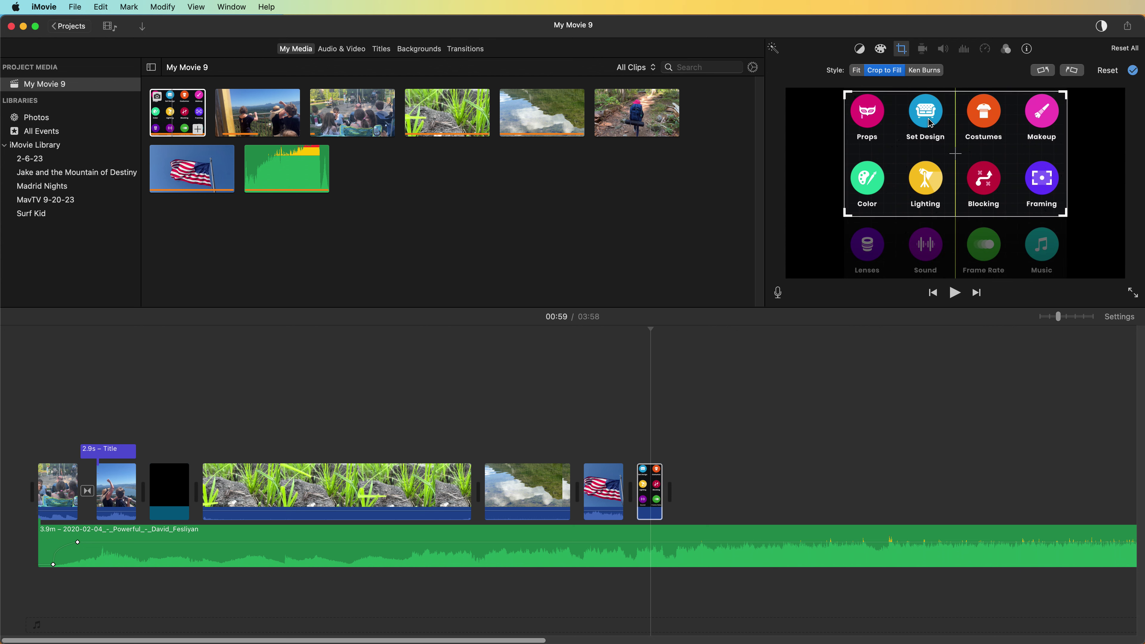
key("Return")
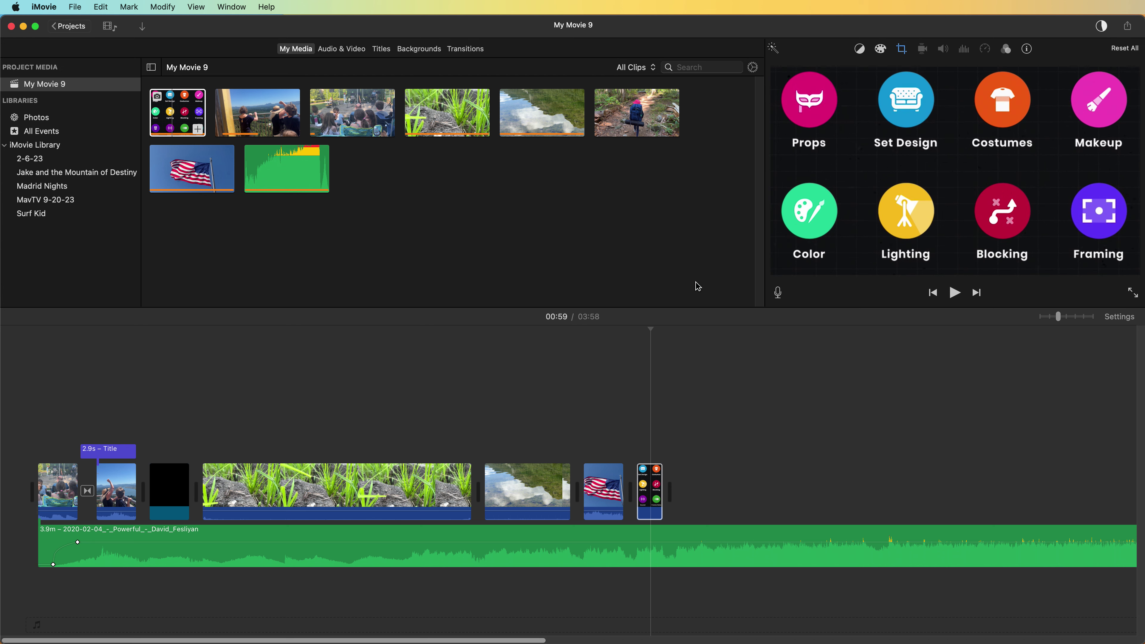
- Turn on Stabilize Shaky Video for the lake clip
mouse_move(638, 325)
left_mouse_down()
mouse_move(650, 327)
mouse_move(635, 327)
left_mouse_up()
left_click(923, 50)
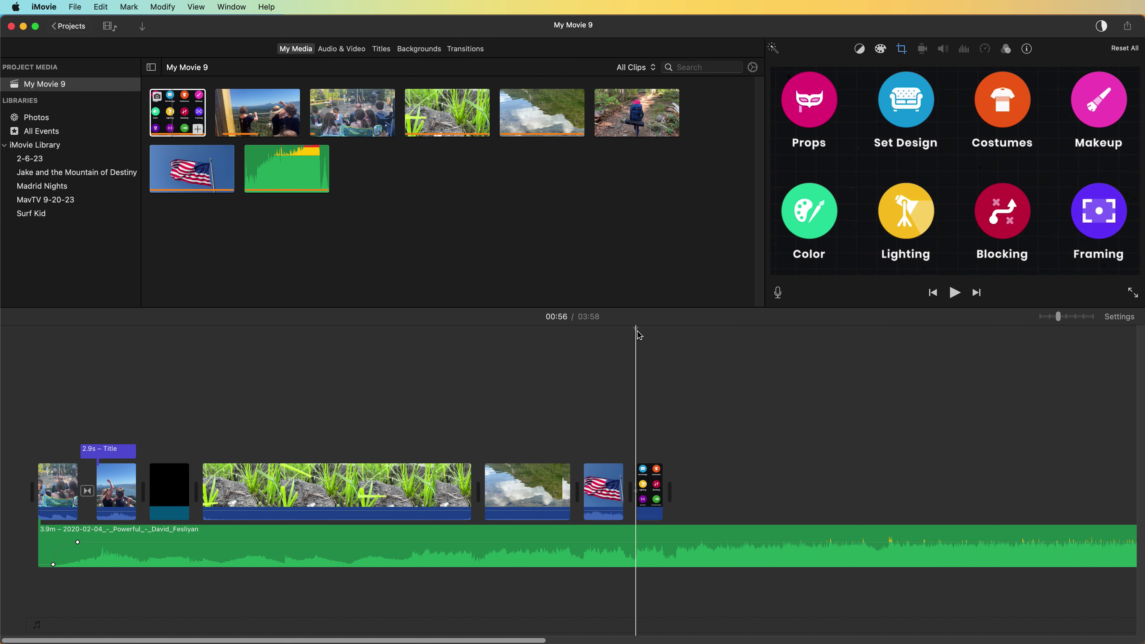
left_click(548, 328)
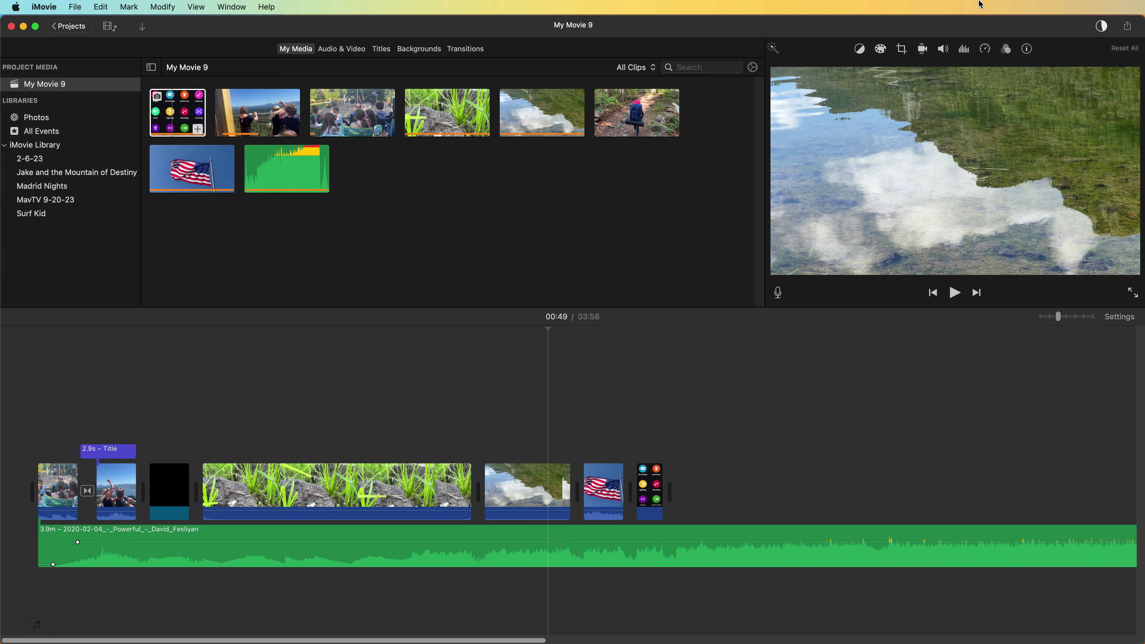
left_click(923, 49)
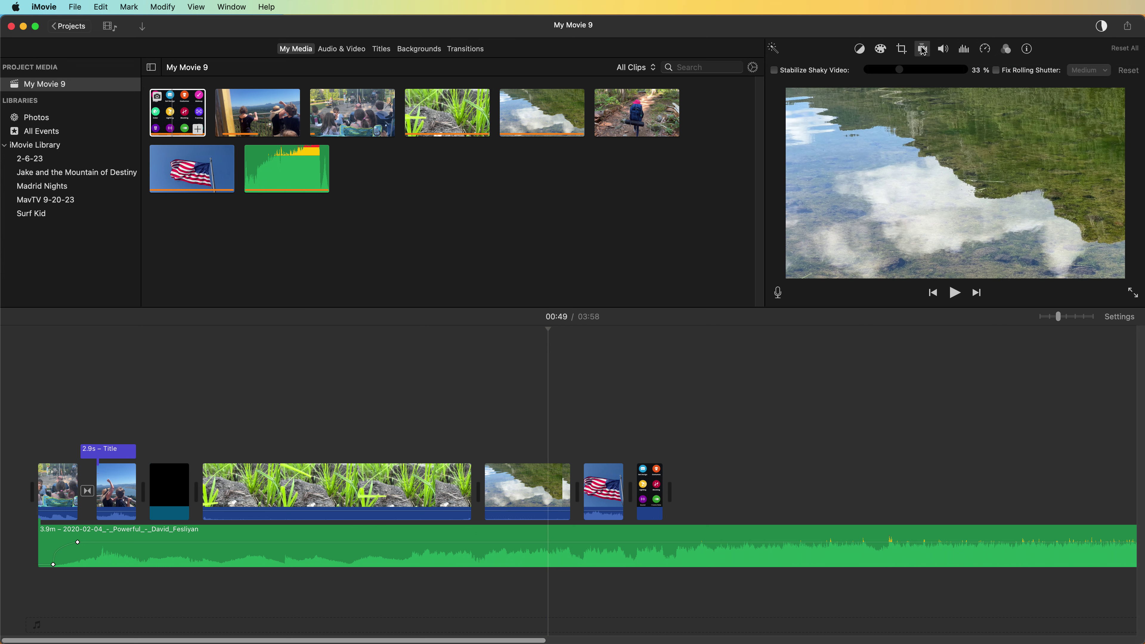
left_click(774, 70)
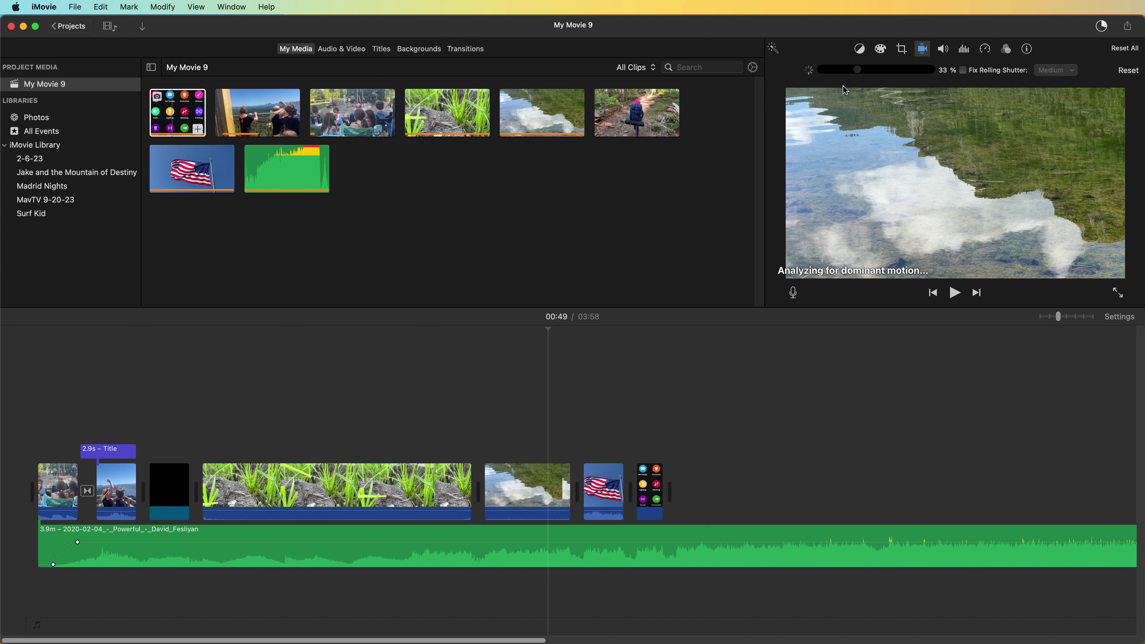
left_click(923, 53)
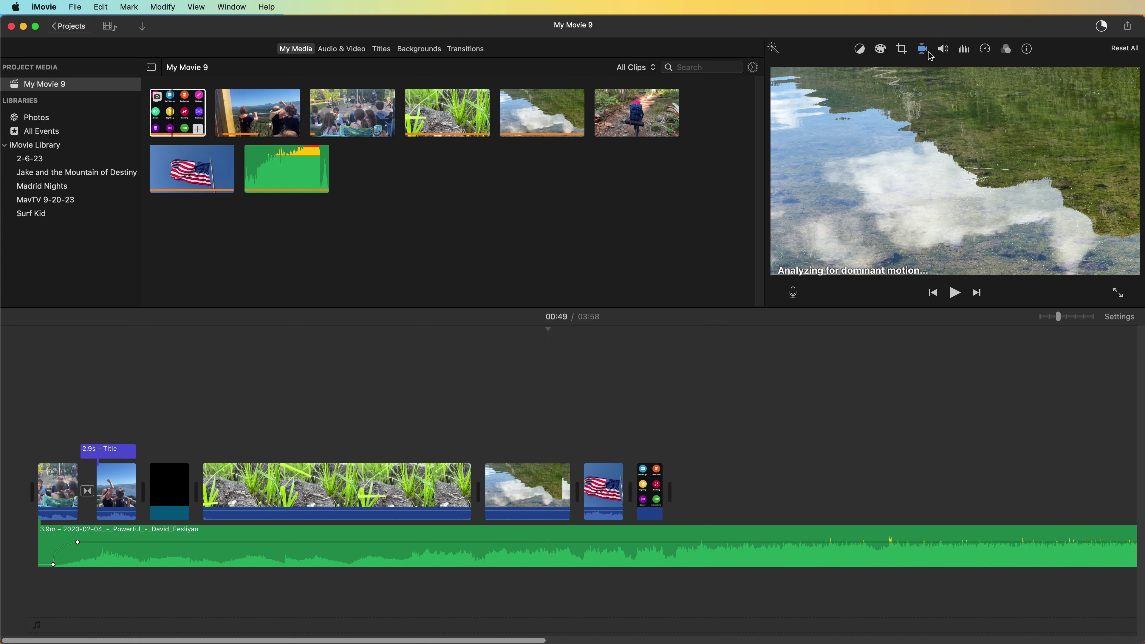
- Lower the lake clip's volume to 65% and view its noise reduction and equalizer options
left_click(946, 49)
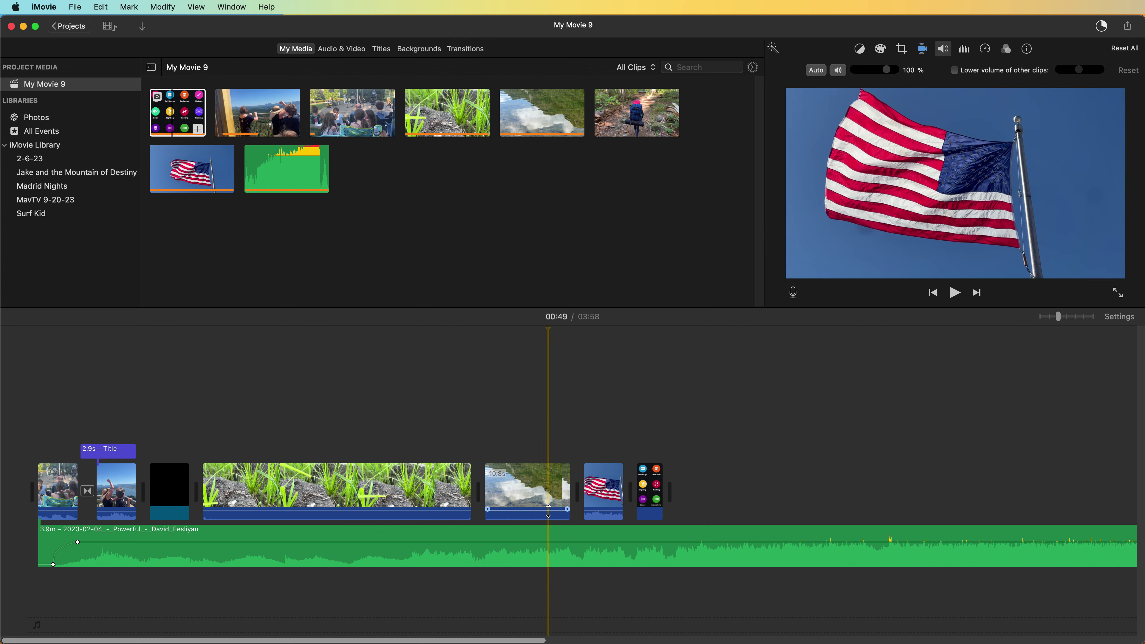
left_click(537, 500)
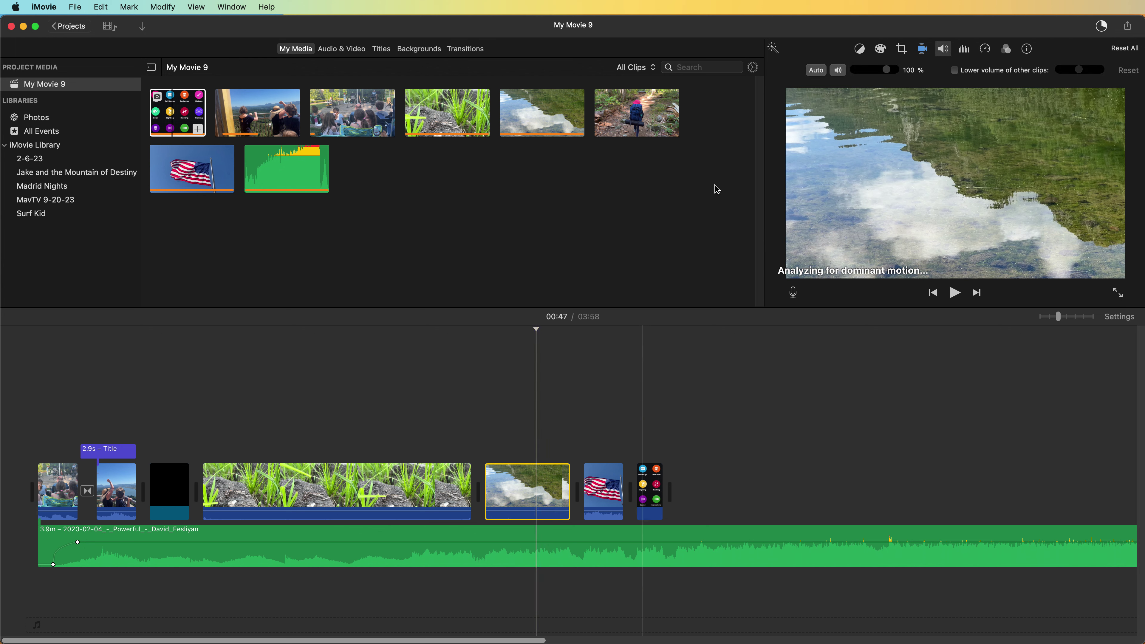
mouse_move(888, 74)
left_mouse_down()
mouse_move(847, 78)
mouse_move(876, 76)
left_mouse_up()
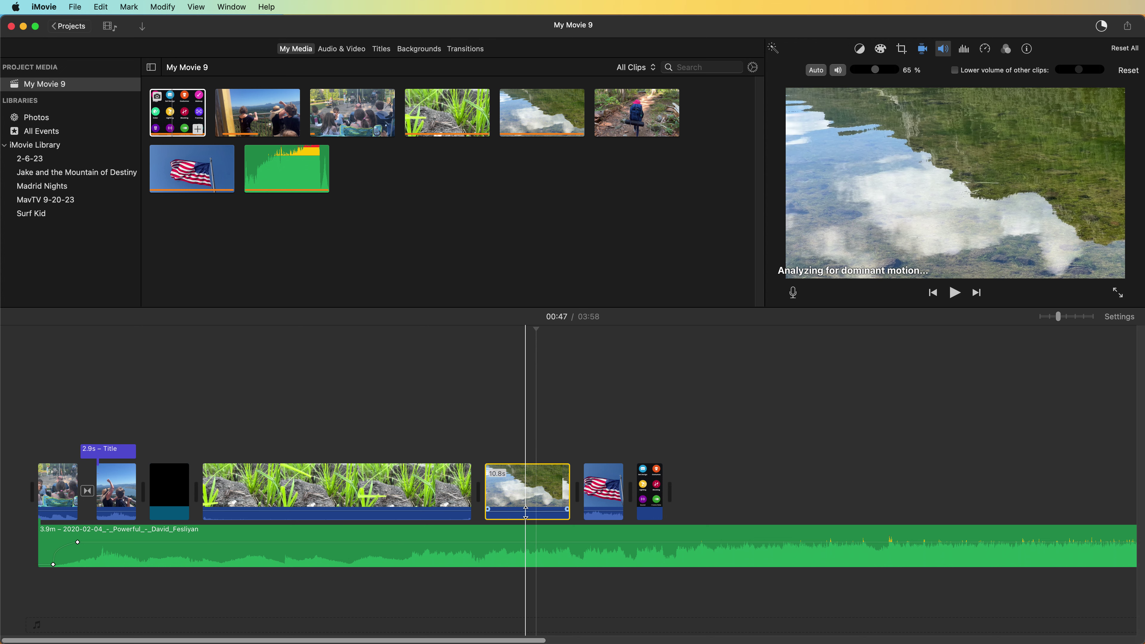
left_click(963, 48)
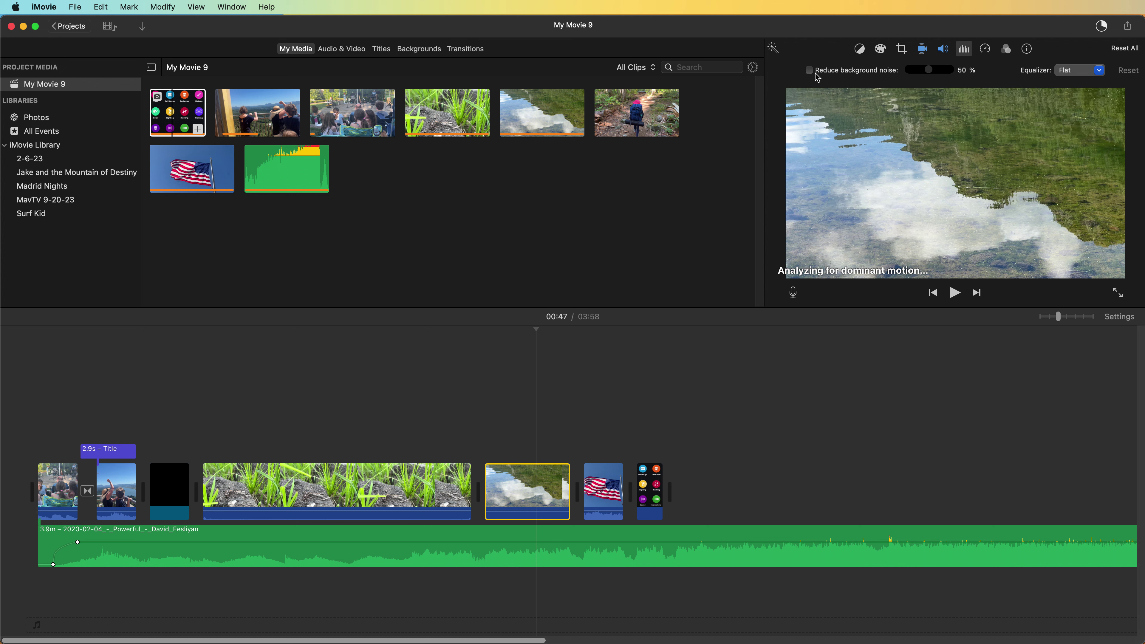
- Append the hiking trail clip after the icon grid image and delete the viewpoint clip placed above the lake clip
left_click(987, 48)
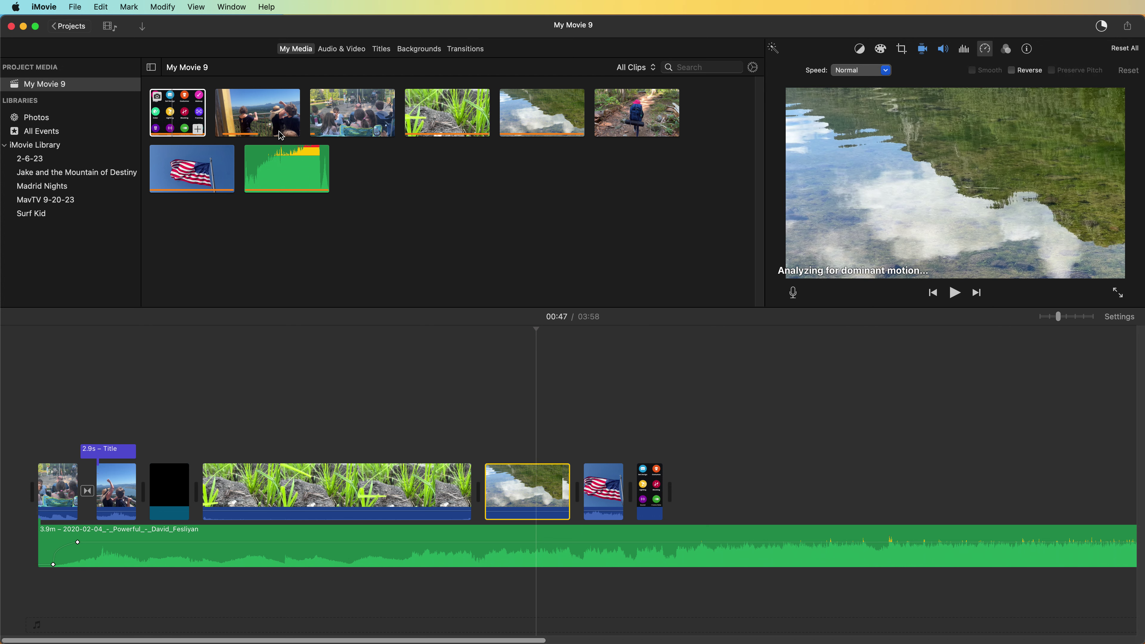
left_click_drag(257, 113, 740, 441)
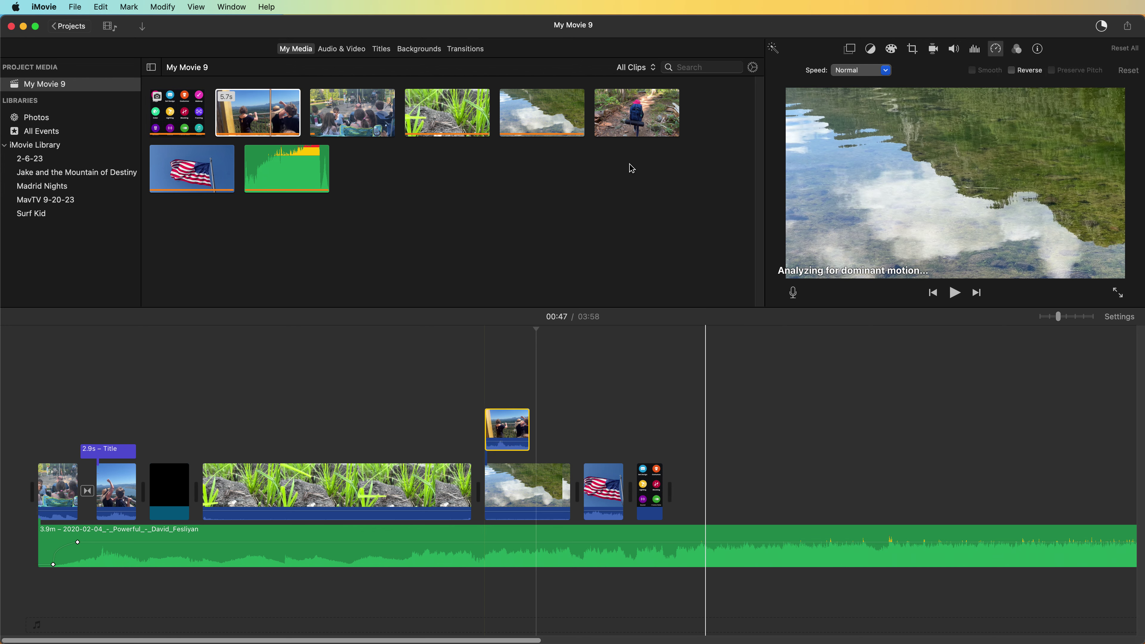
left_click_drag(637, 113, 717, 476)
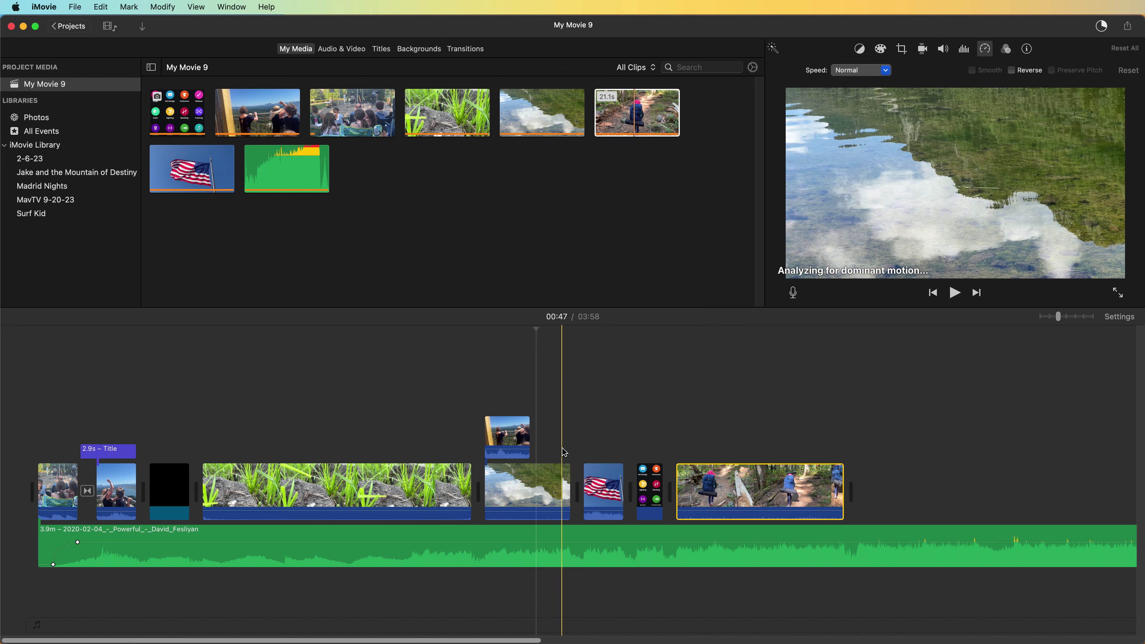
left_click(519, 442)
key("Delete")
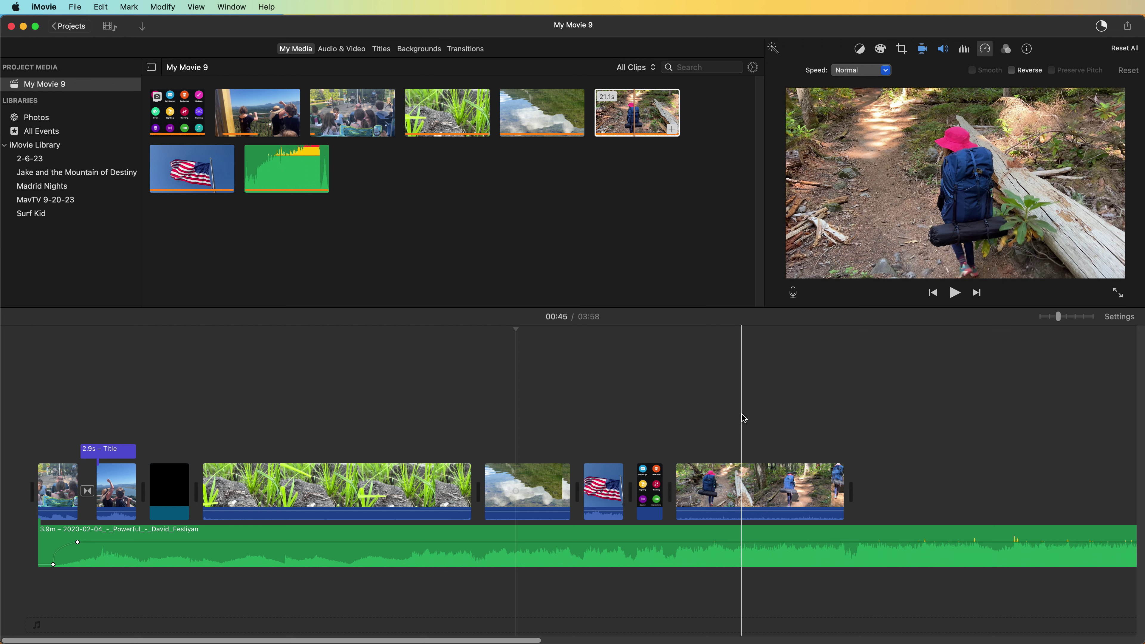
- Set the lake clip's playback speed to Fast
left_click(868, 73)
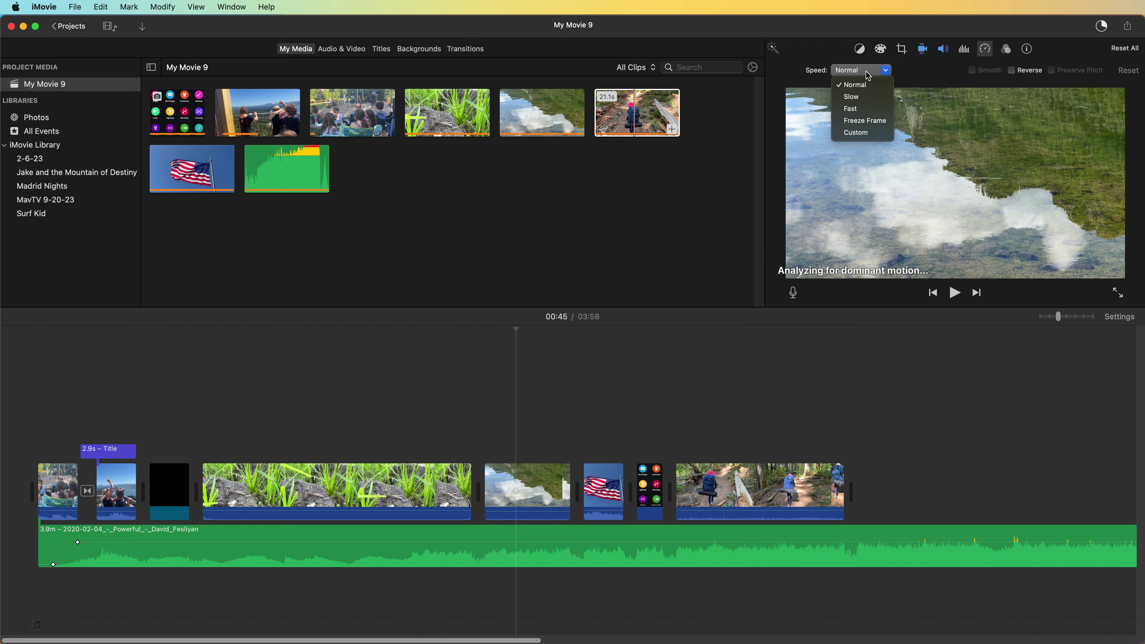
left_click(868, 110)
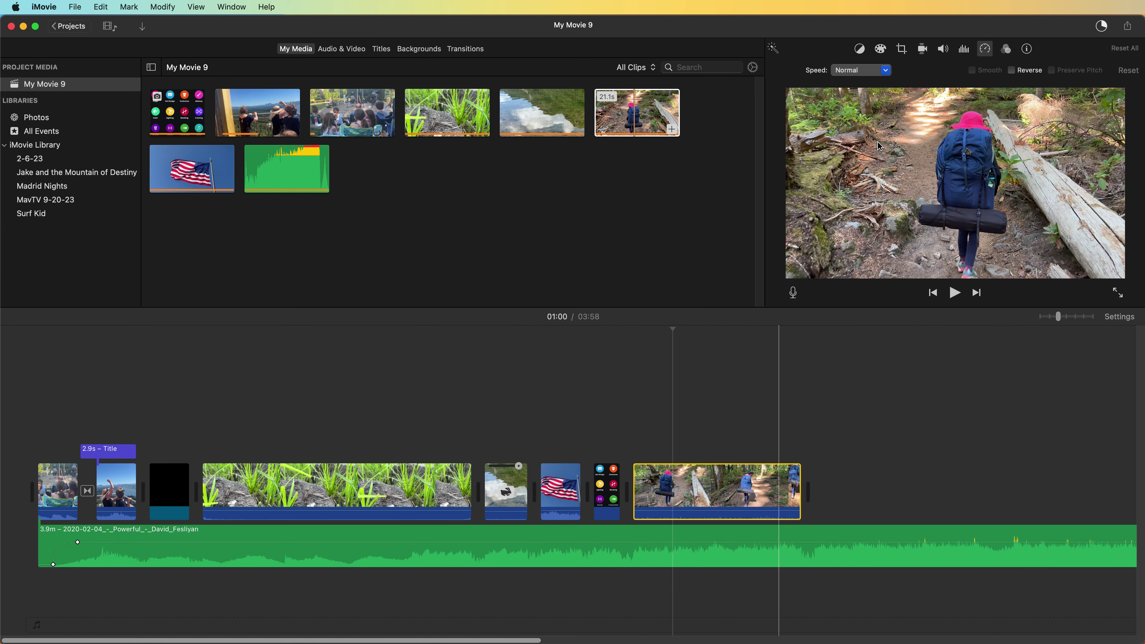
- Try the Fast speed on the hiking trail clip at 20x, 4x and 8x, and set it back to Normal
left_click(882, 70)
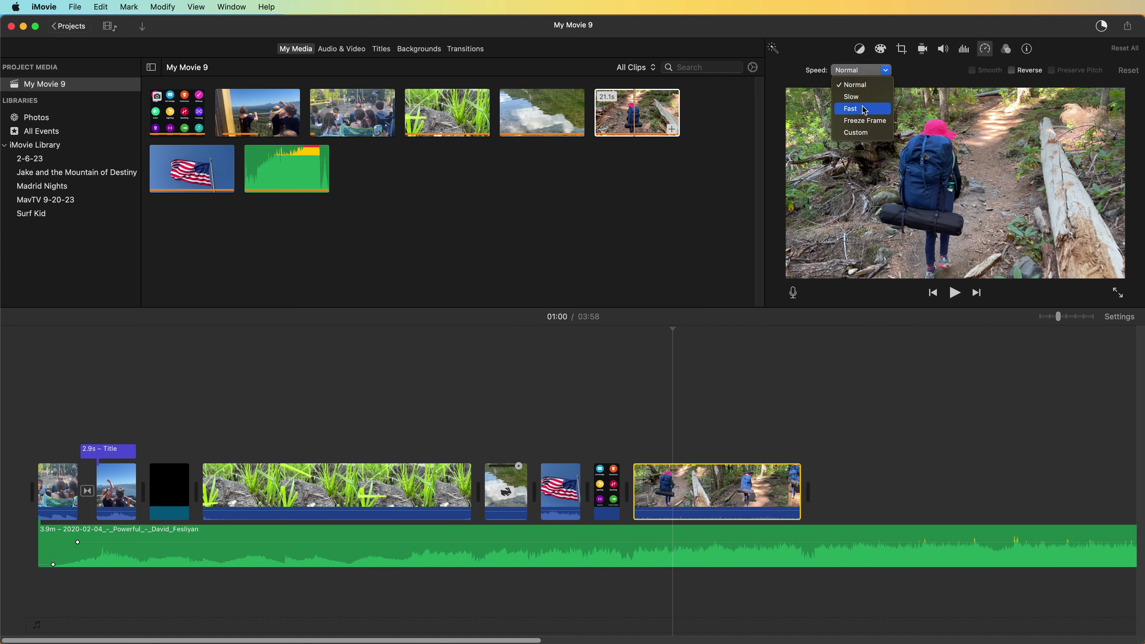
left_click(865, 110)
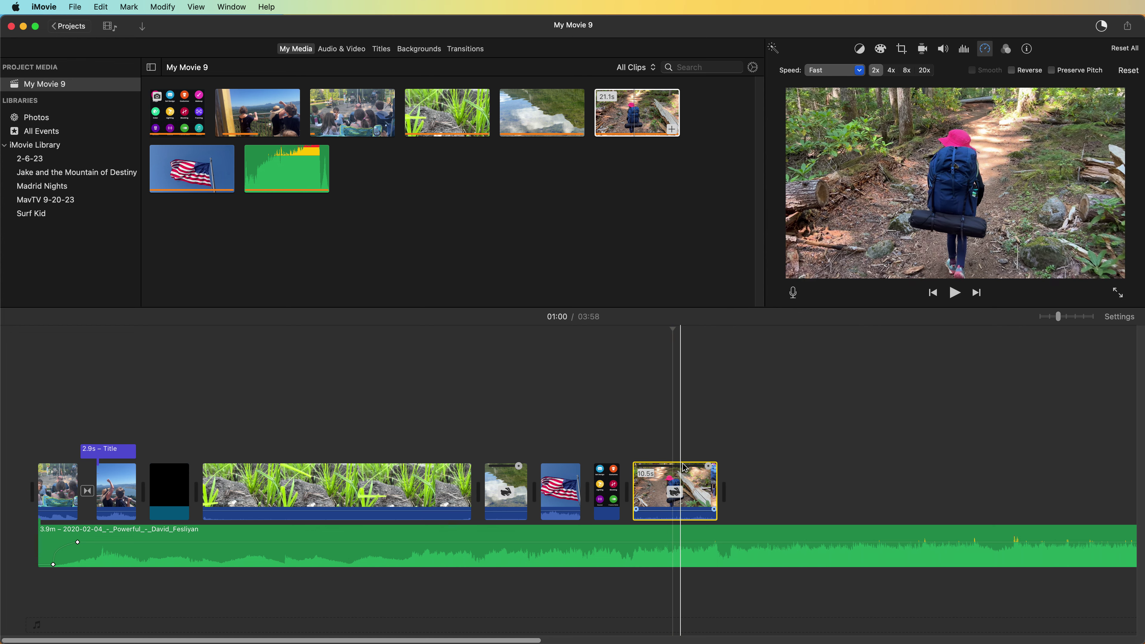
left_click_drag(673, 331, 651, 334)
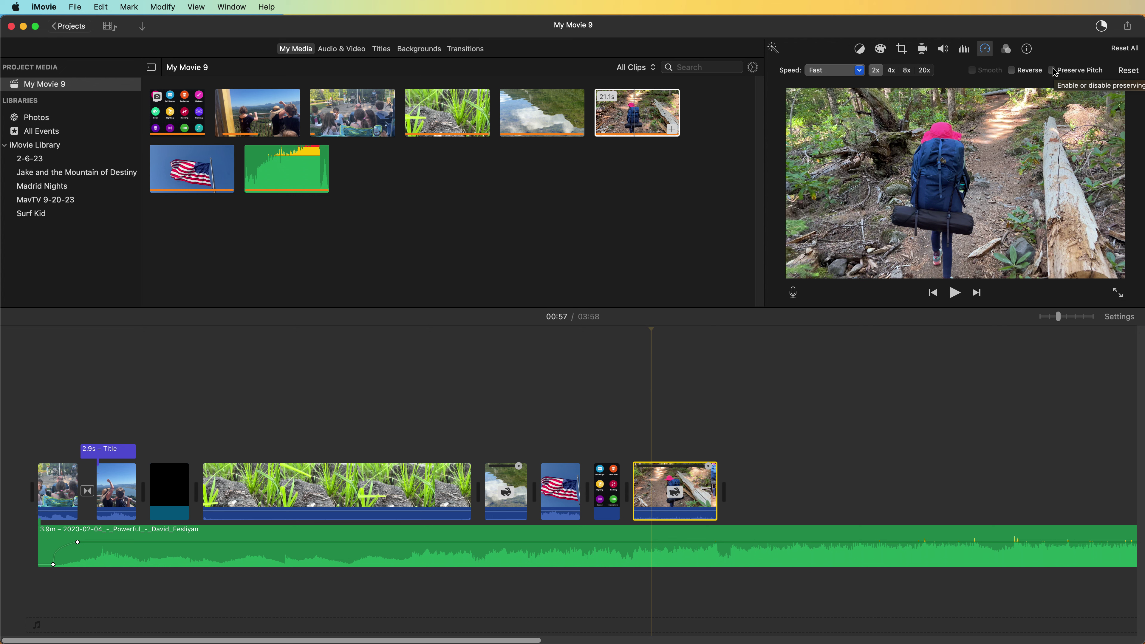
left_click(917, 72)
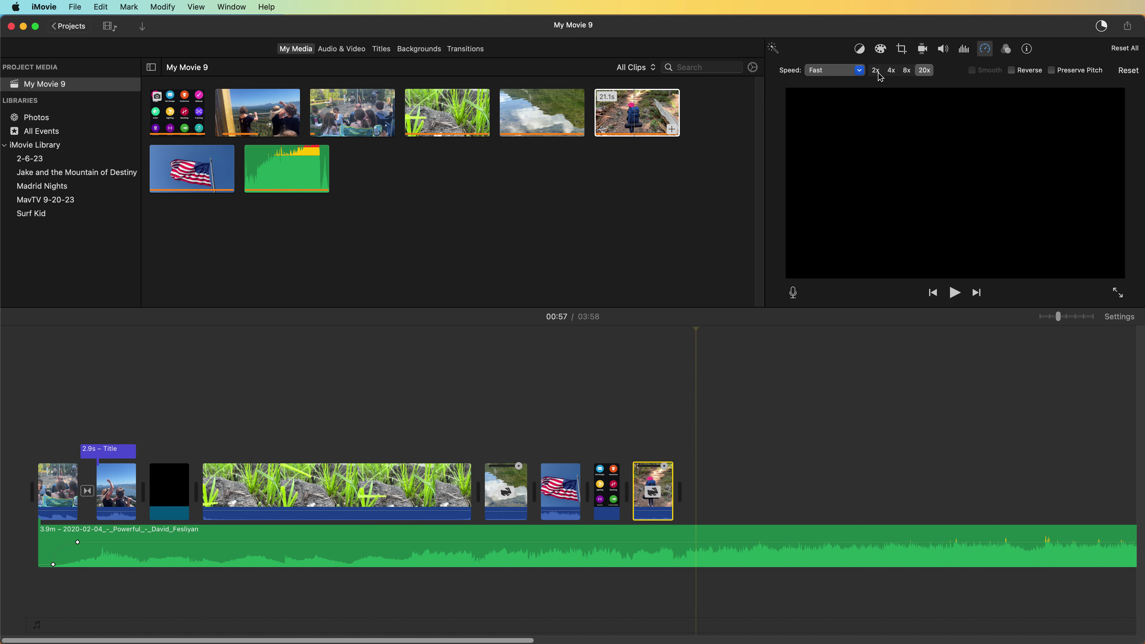
left_click(891, 70)
left_click(906, 70)
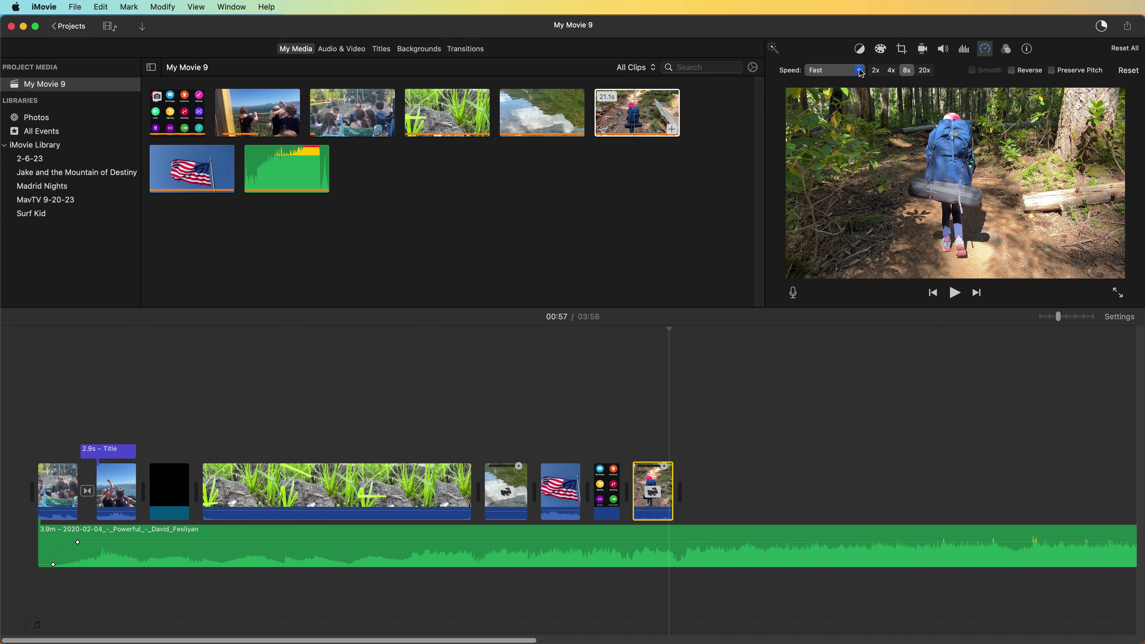
left_click(846, 71)
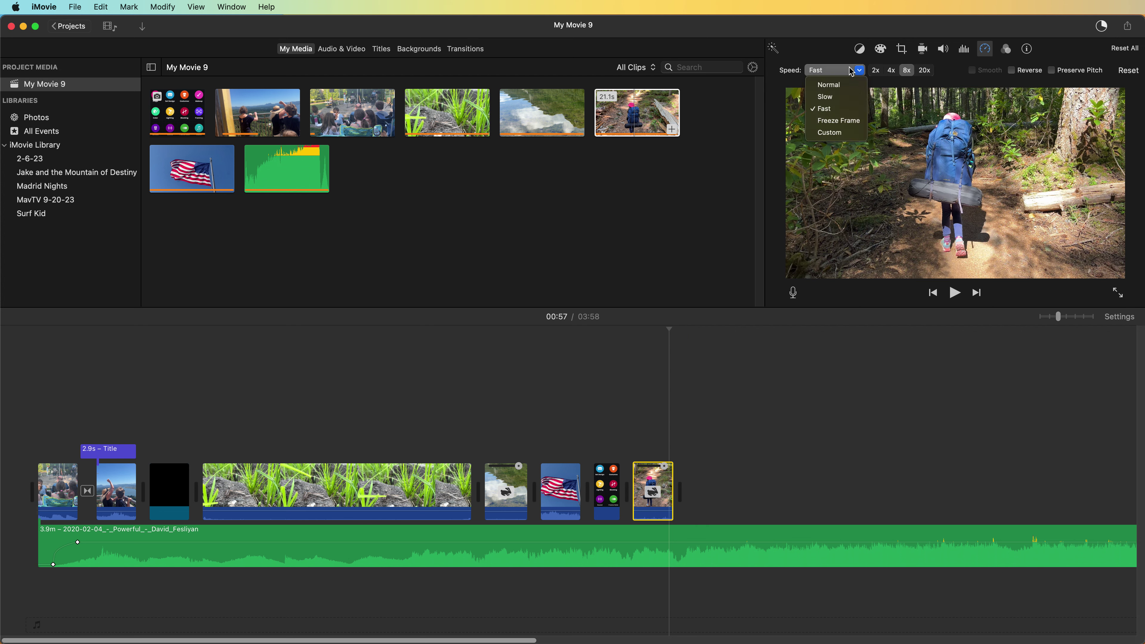
left_click(845, 88)
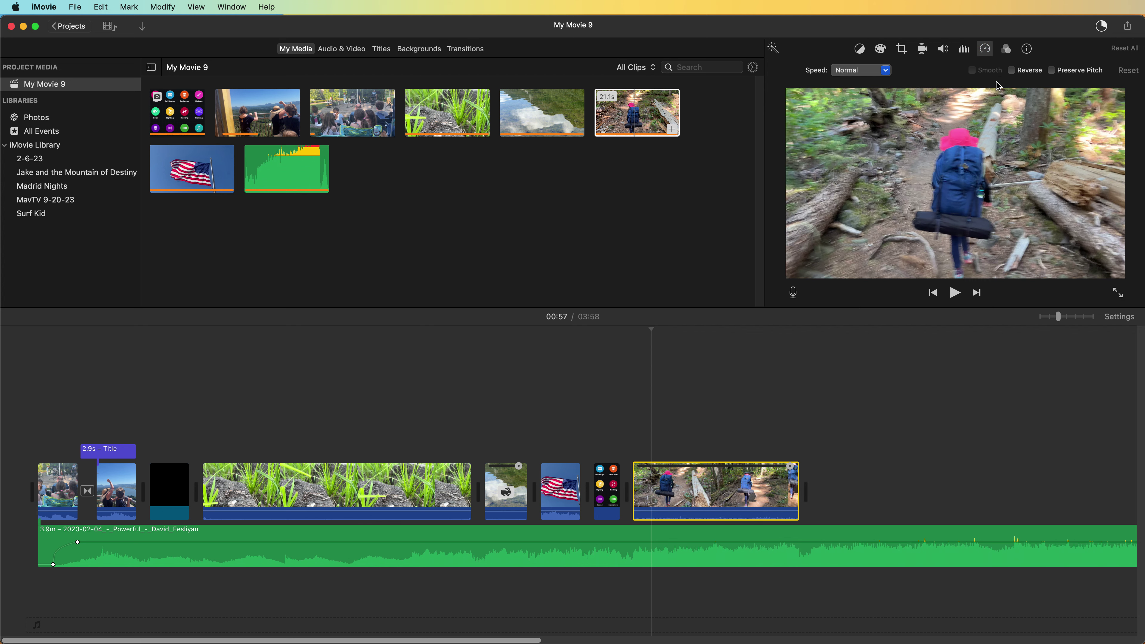